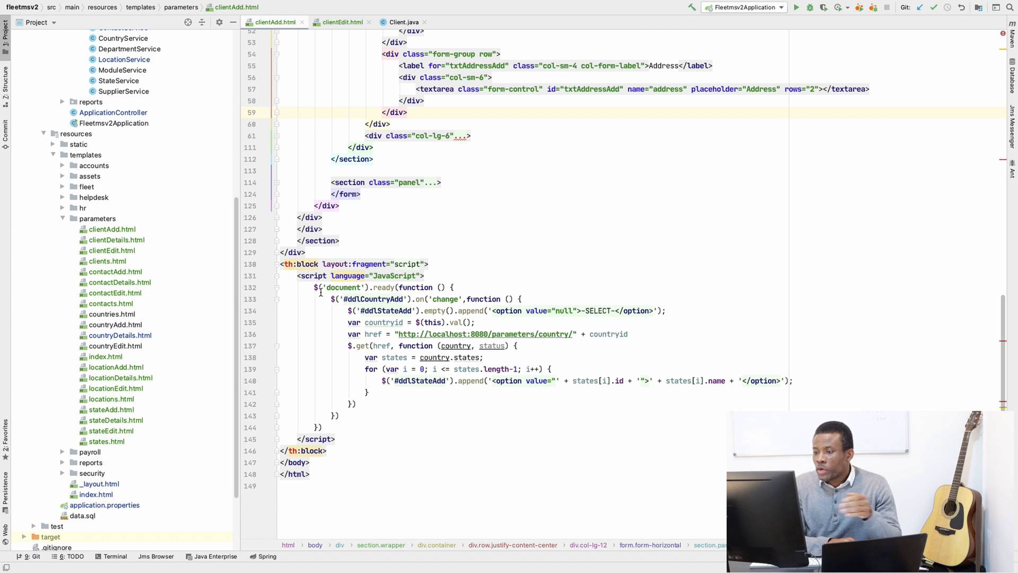
Step: Switch desktops from IntelliJ IDEA to the FleetMSv2 Videos outline document
{"action": "key", "text": "ctrl+Right"}
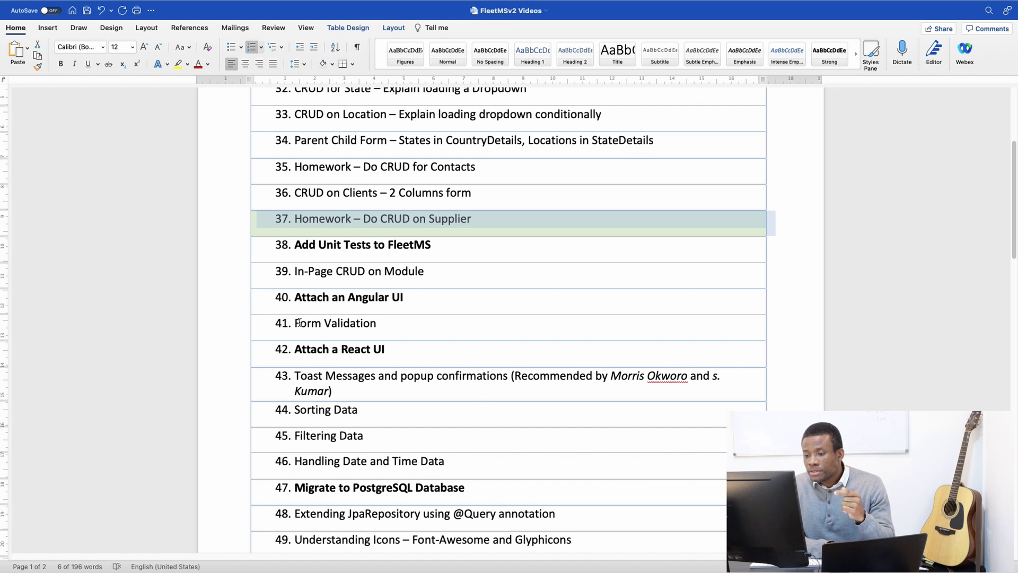
{"action": "scroll", "coordinate": [291, 296], "scroll_direction": "down", "scroll_amount": 1}
{"action": "scroll", "coordinate": [292, 296], "scroll_direction": "down", "scroll_amount": 1}
{"action": "scroll", "coordinate": [292, 296], "scroll_direction": "down", "scroll_amount": 1}
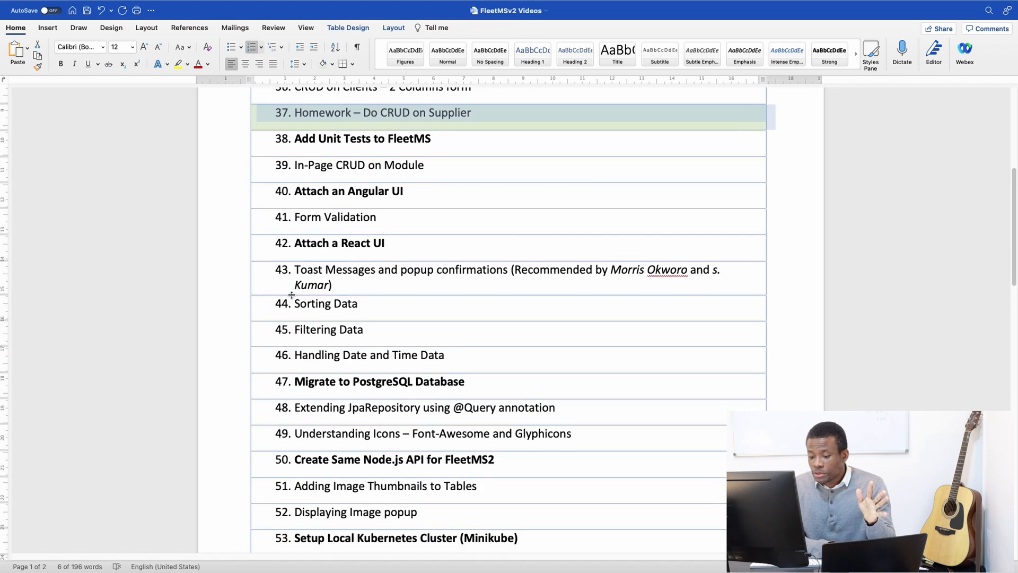
{"action": "scroll", "coordinate": [292, 297], "scroll_direction": "down", "scroll_amount": 2}
{"action": "scroll", "coordinate": [292, 296], "scroll_direction": "up", "scroll_amount": 1}
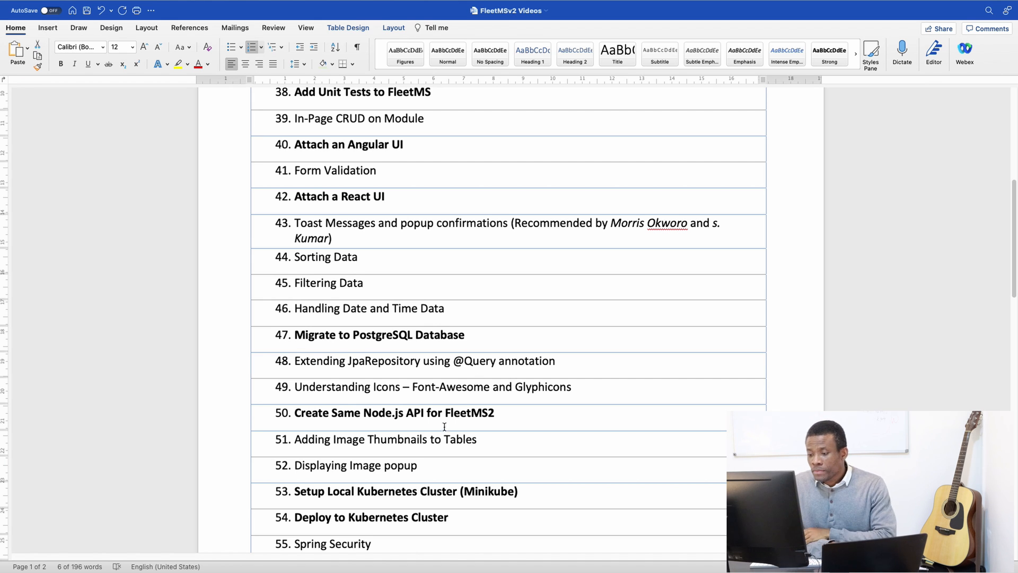
{"action": "scroll", "coordinate": [372, 434], "scroll_direction": "down", "scroll_amount": 1}
{"action": "scroll", "coordinate": [371, 432], "scroll_direction": "down", "scroll_amount": 2}
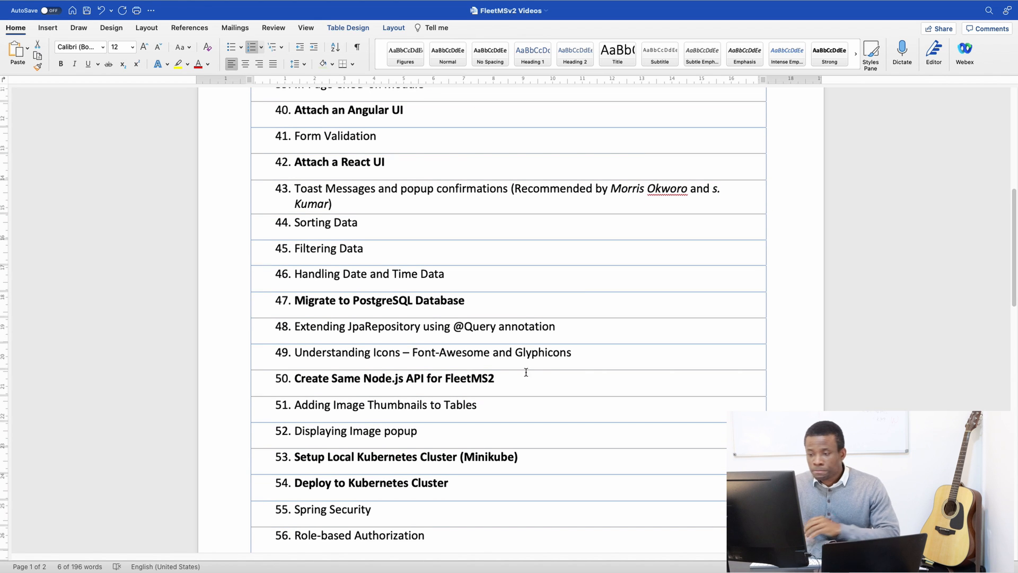
Step: Return to IntelliJ IDEA and run the Fleetmsv2Application configuration
{"action": "key", "text": "super+Tab"}
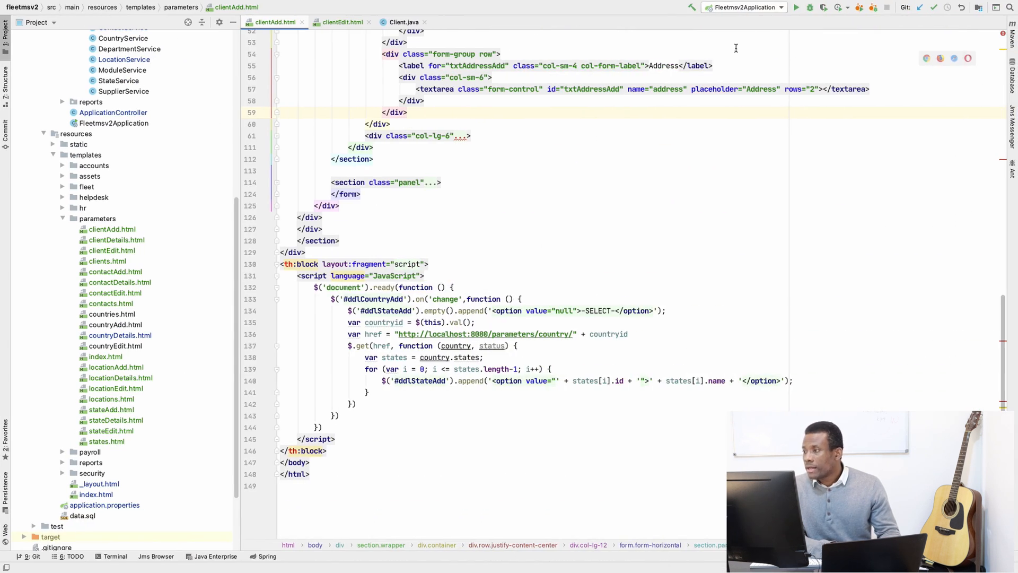
{"action": "left_click", "coordinate": [796, 7]}
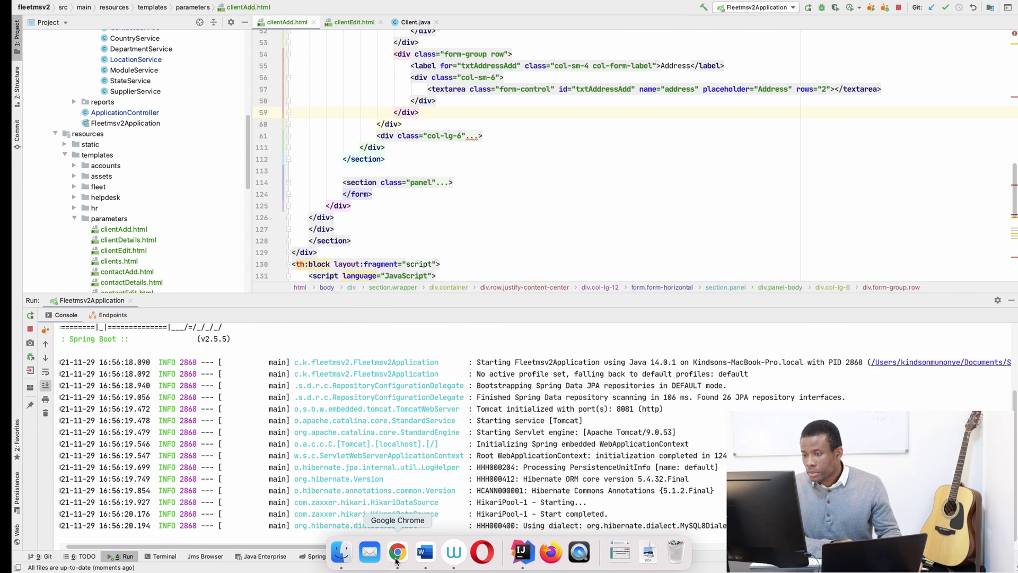
Step: Bring Chrome forward and load localhost:8080, which refuses to connect
{"action": "left_click", "coordinate": [397, 551]}
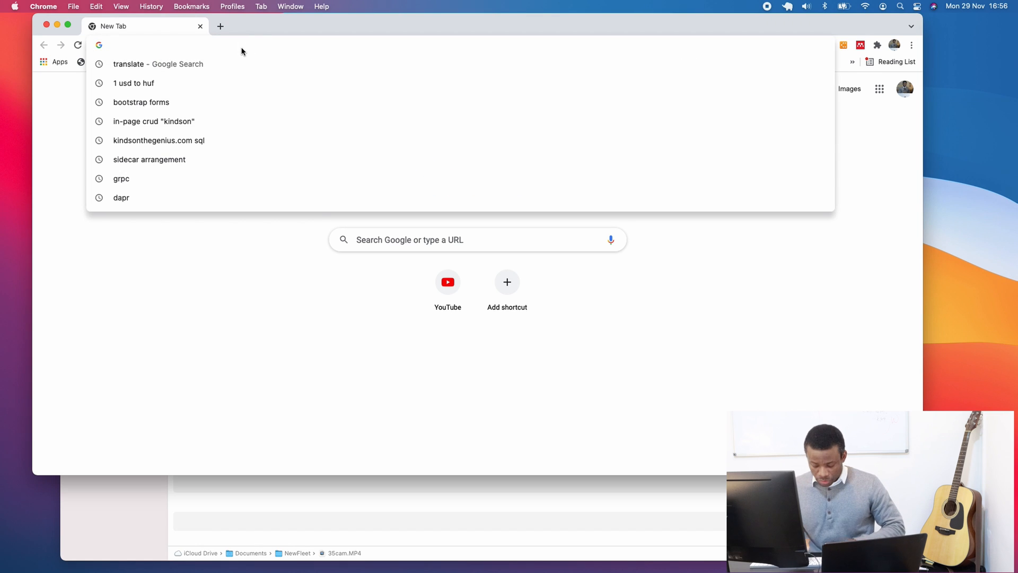
{"action": "type", "text": "htt"}
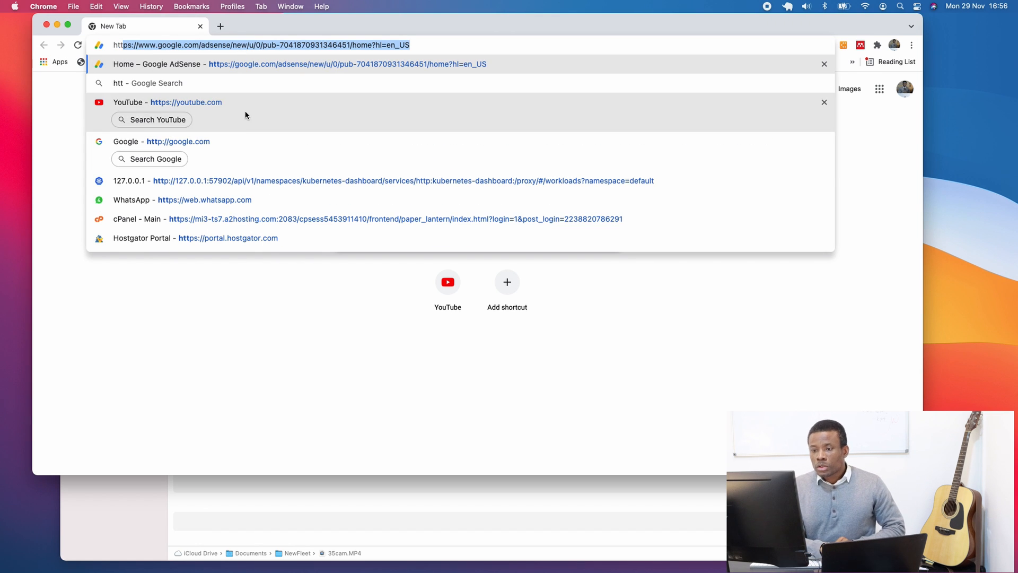
{"action": "mouse_move", "coordinate": [235, 103]}
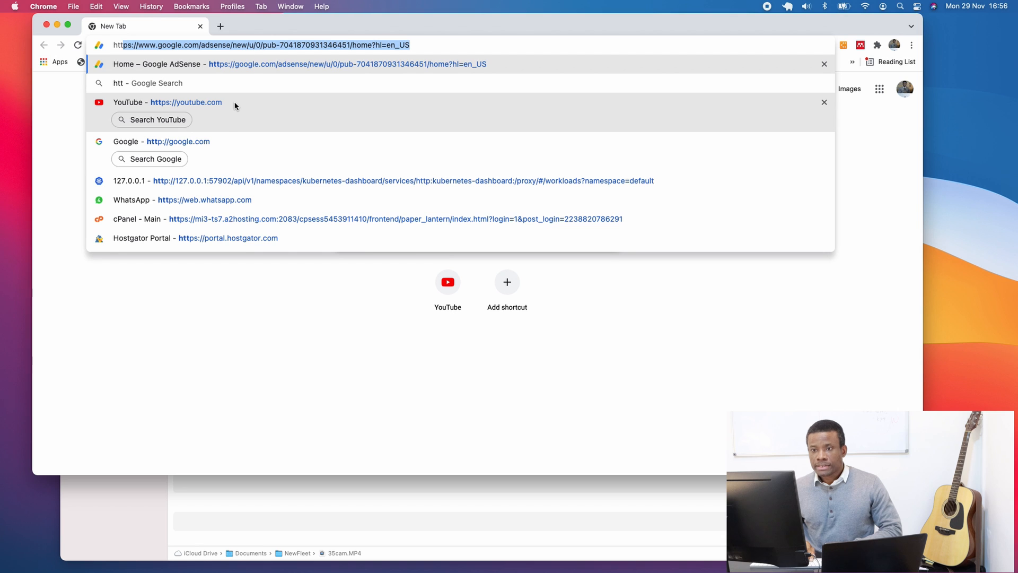
{"action": "type", "text": "p://lco"}
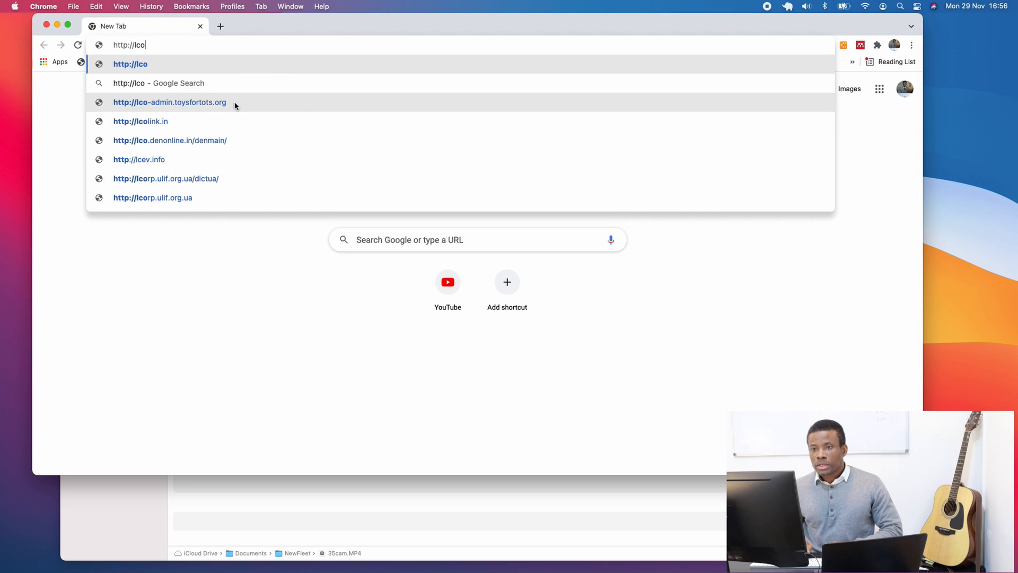
{"action": "key", "text": "BackSpace"}
{"action": "key", "text": "BackSpace"}
{"action": "type", "text": "ocalhost:8080"}
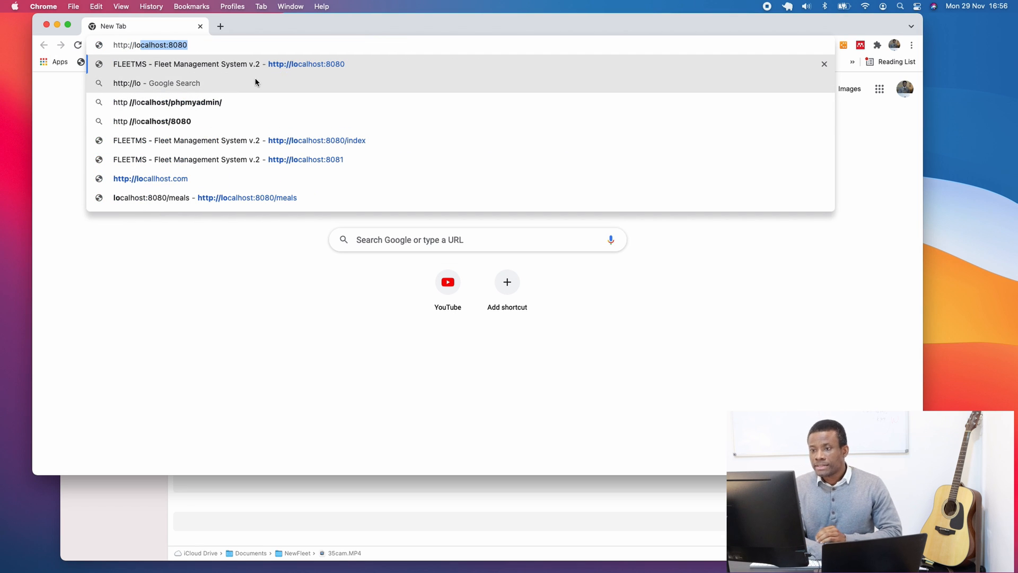
{"action": "left_click", "coordinate": [257, 71]}
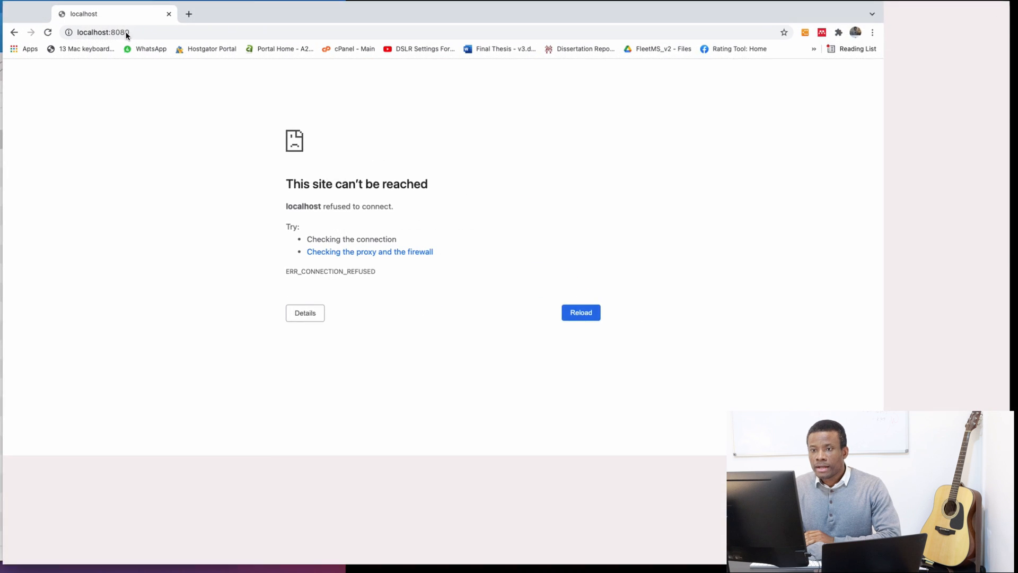
Step: Change the address to localhost:8081 and load the FleetMS dashboard
{"action": "left_click", "coordinate": [154, 31]}
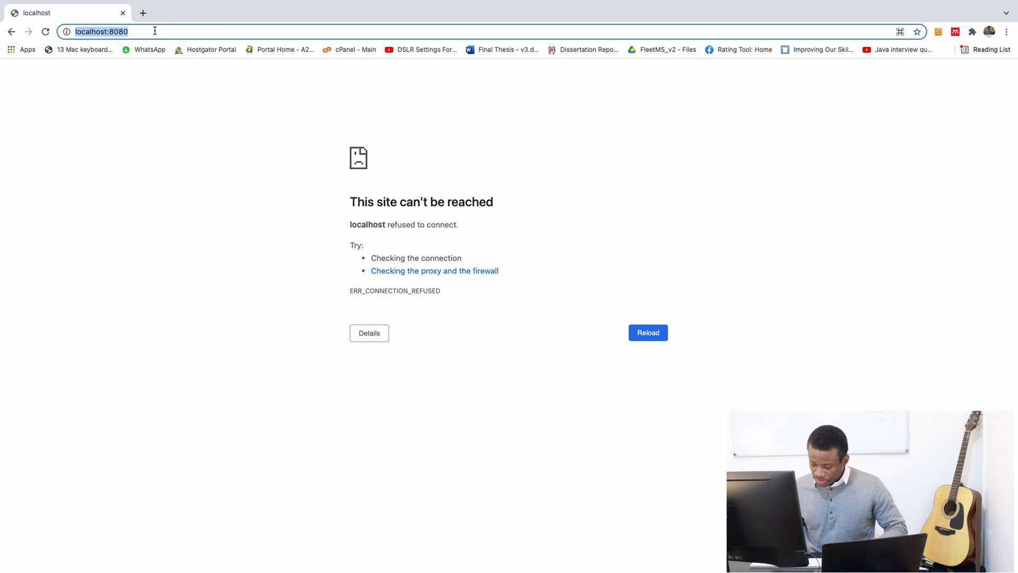
{"action": "left_click", "coordinate": [154, 32]}
{"action": "key", "text": "BackSpace"}
{"action": "type", "text": "1"}
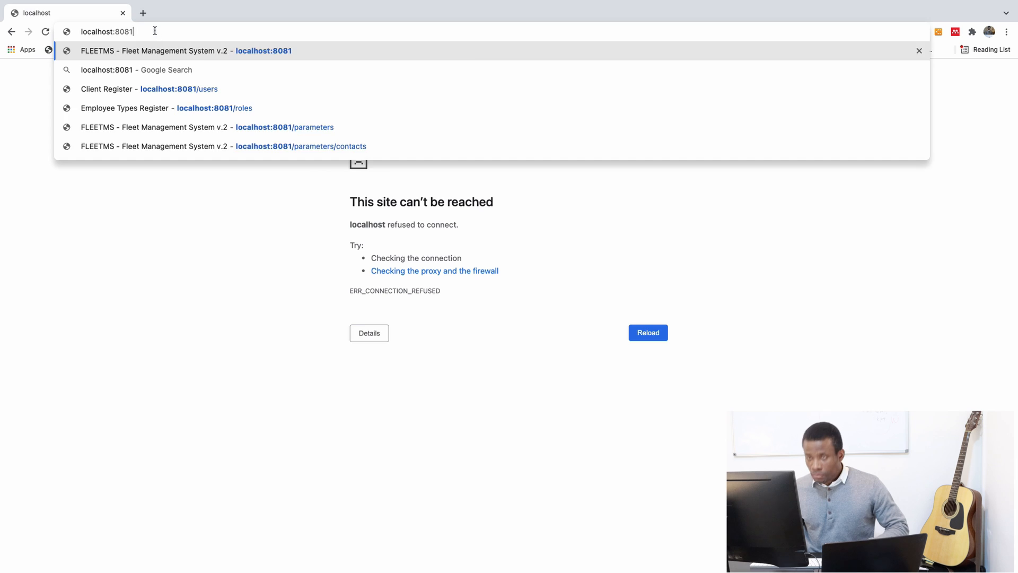
{"action": "key", "text": "Return"}
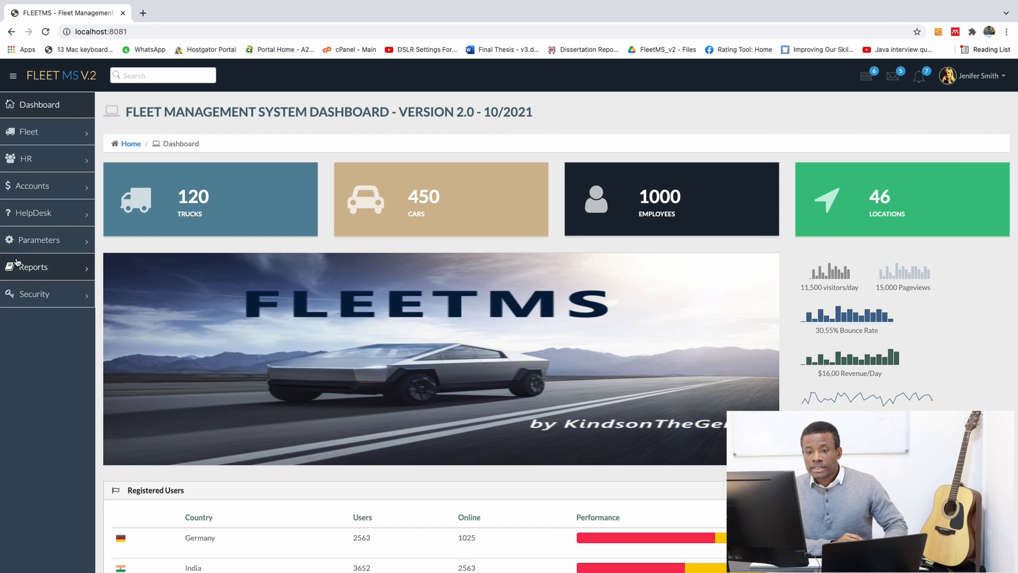
Step: Visit Parameters Home and the clients list, then return to the dashboard home
{"action": "left_click", "coordinate": [26, 249]}
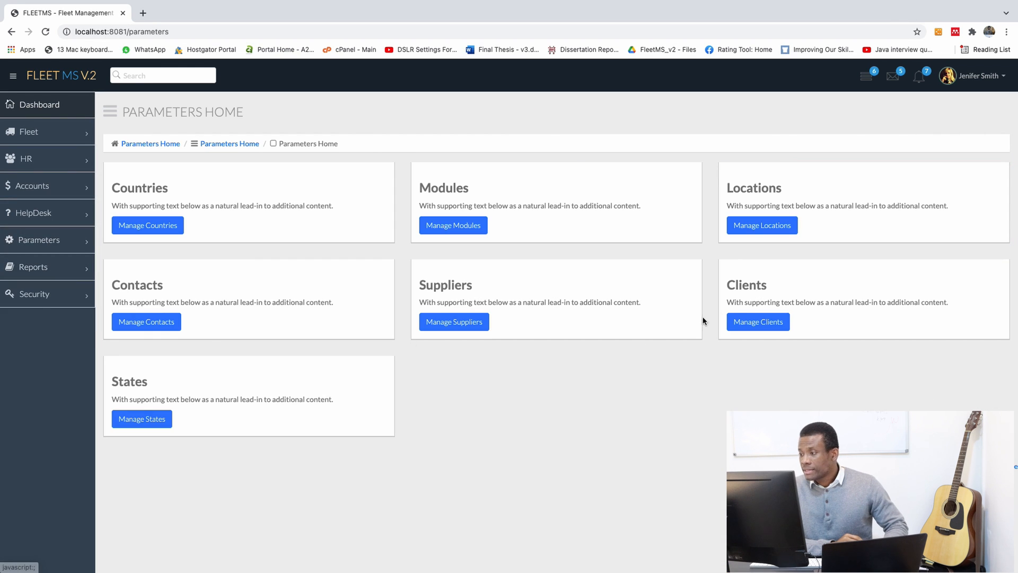
{"action": "left_click", "coordinate": [748, 322]}
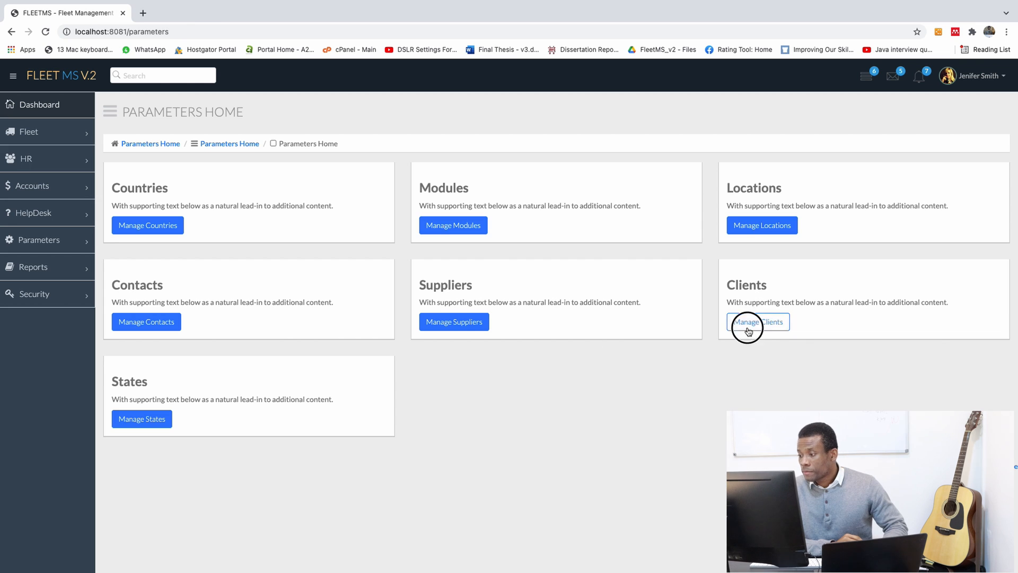
{"action": "left_click", "coordinate": [132, 144]}
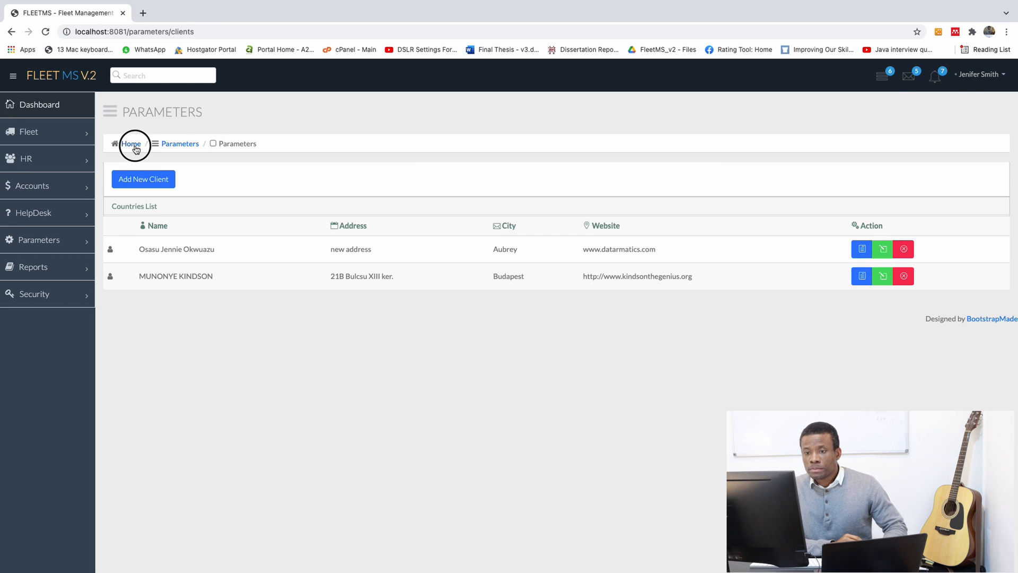
Step: Go to Parameters Home and Manage Suppliers, which returns a 500 Whitelabel error
{"action": "left_click", "coordinate": [38, 240]}
{"action": "left_click", "coordinate": [49, 261]}
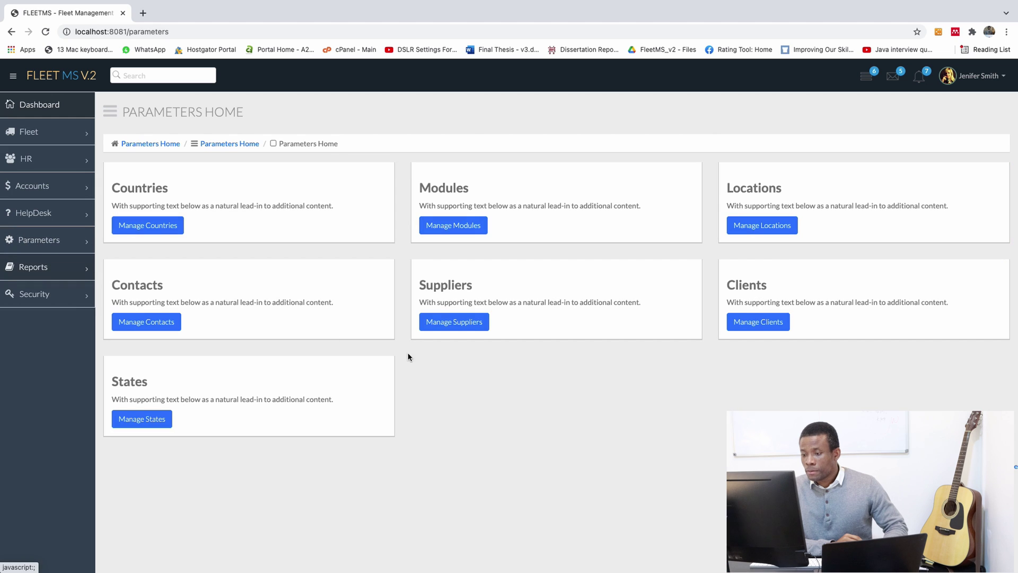
{"action": "left_click", "coordinate": [450, 322]}
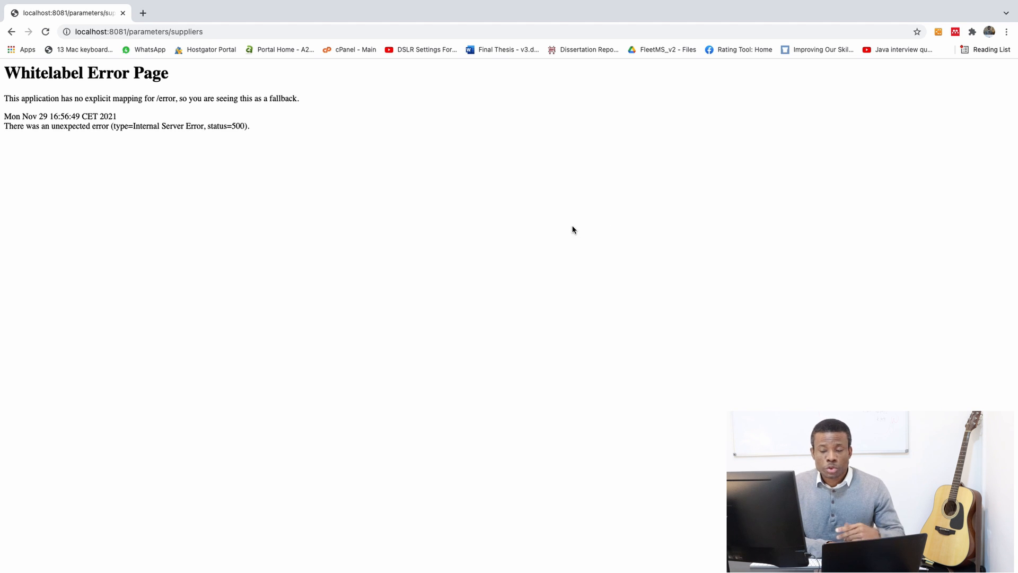
{"action": "key", "text": "ctrl+Left"}
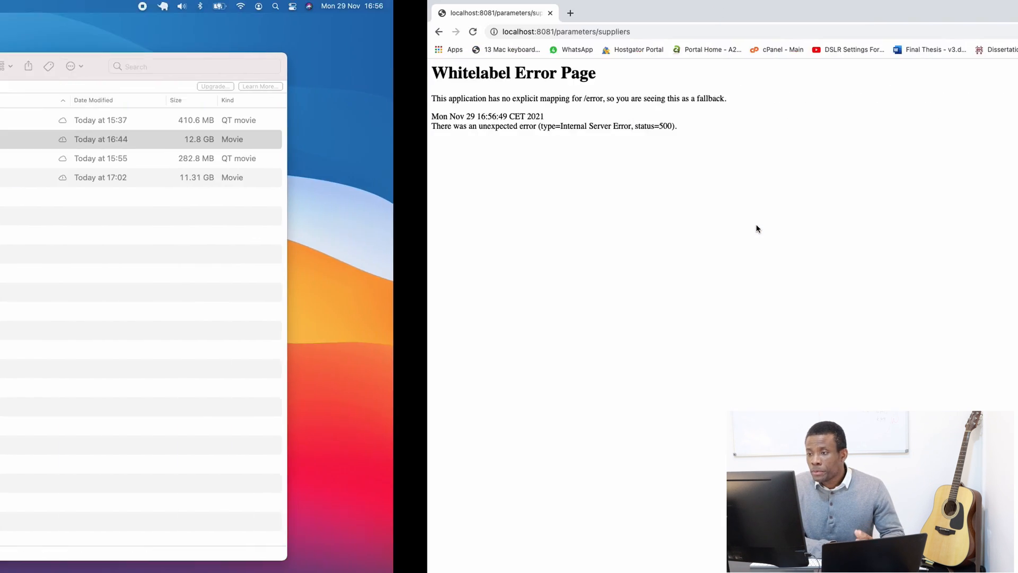
Step: Check the supplierAdd and suppliers templates, then view the SupplierController source
{"action": "key", "text": "ctrl+Left"}
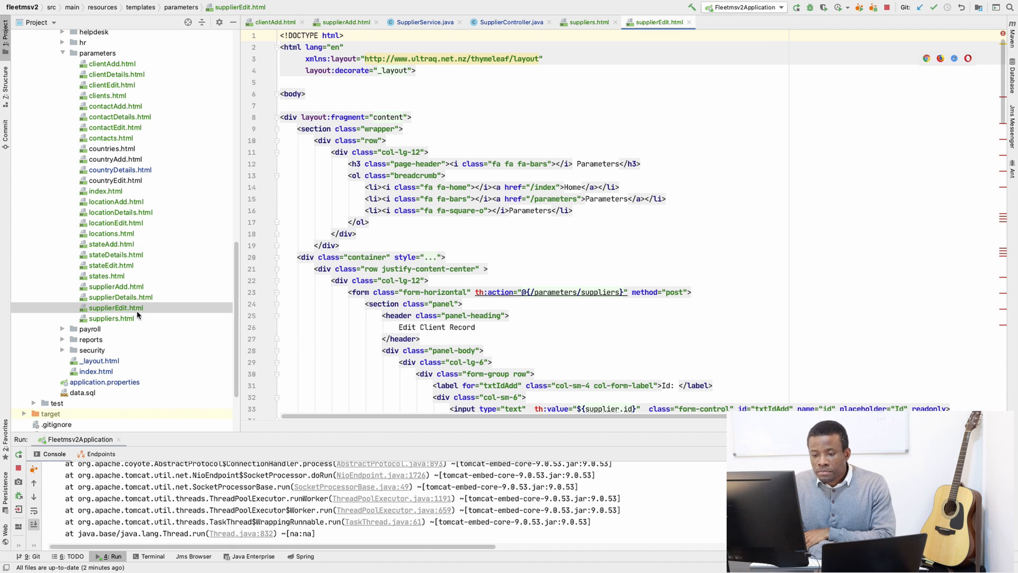
{"action": "left_click", "coordinate": [123, 288]}
{"action": "left_click", "coordinate": [125, 319]}
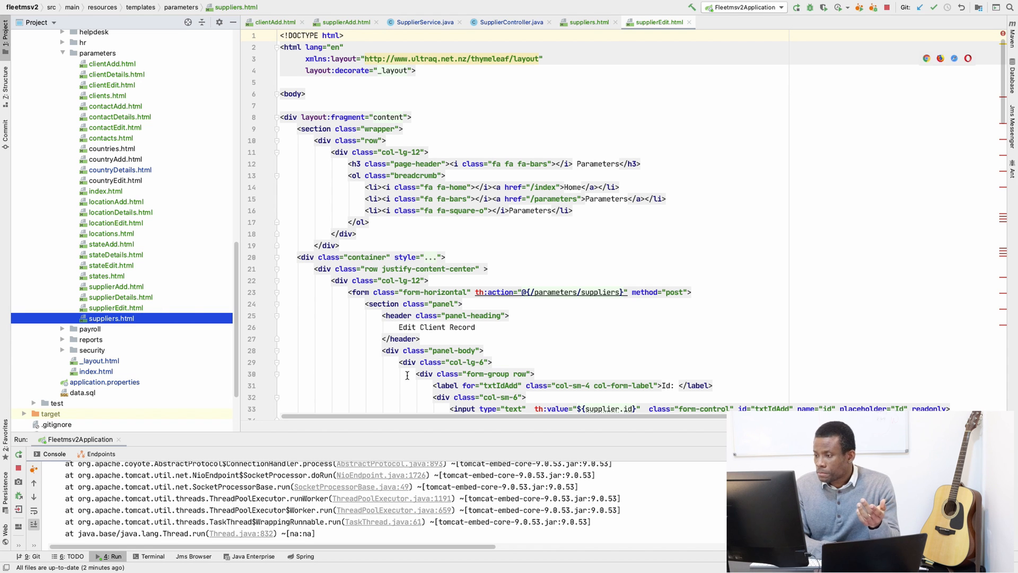
{"action": "scroll", "coordinate": [398, 374], "scroll_direction": "right", "scroll_amount": 2}
{"action": "scroll", "coordinate": [210, 307], "scroll_direction": "up", "scroll_amount": 3}
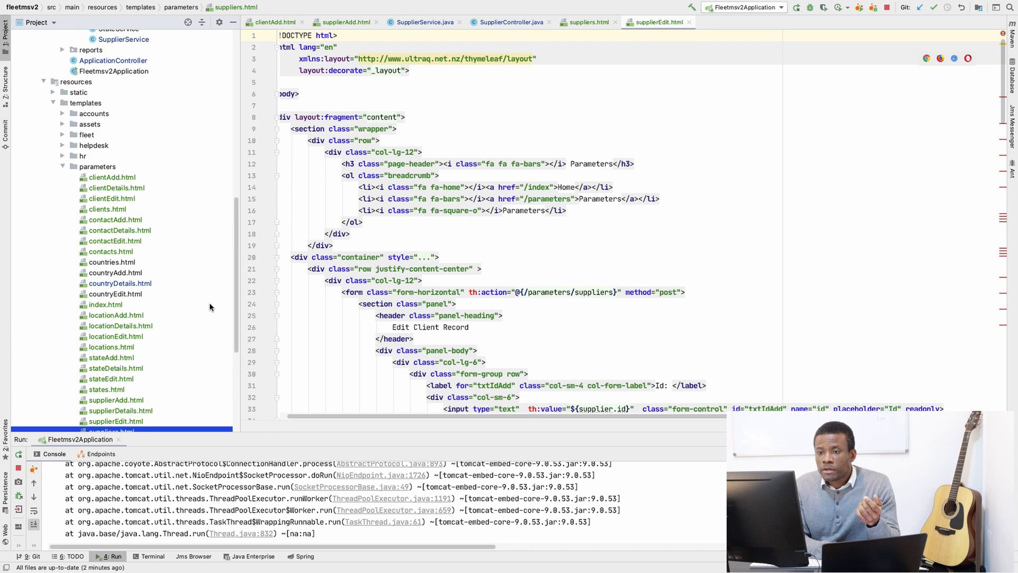
{"action": "scroll", "coordinate": [134, 287], "scroll_direction": "up", "scroll_amount": 3}
{"action": "scroll", "coordinate": [134, 288], "scroll_direction": "up", "scroll_amount": 3}
{"action": "scroll", "coordinate": [134, 288], "scroll_direction": "up", "scroll_amount": 2}
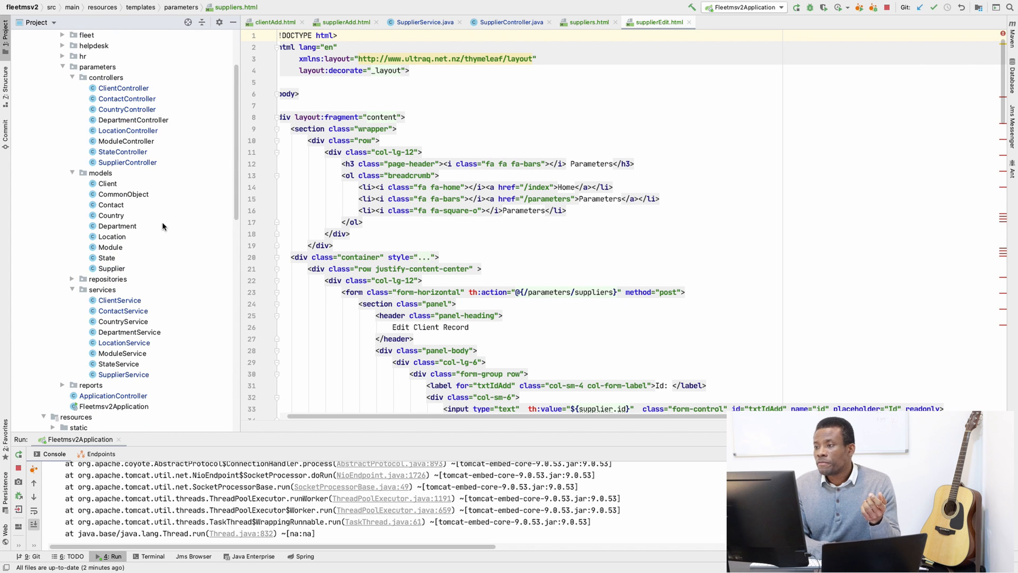
{"action": "left_click", "coordinate": [524, 22]}
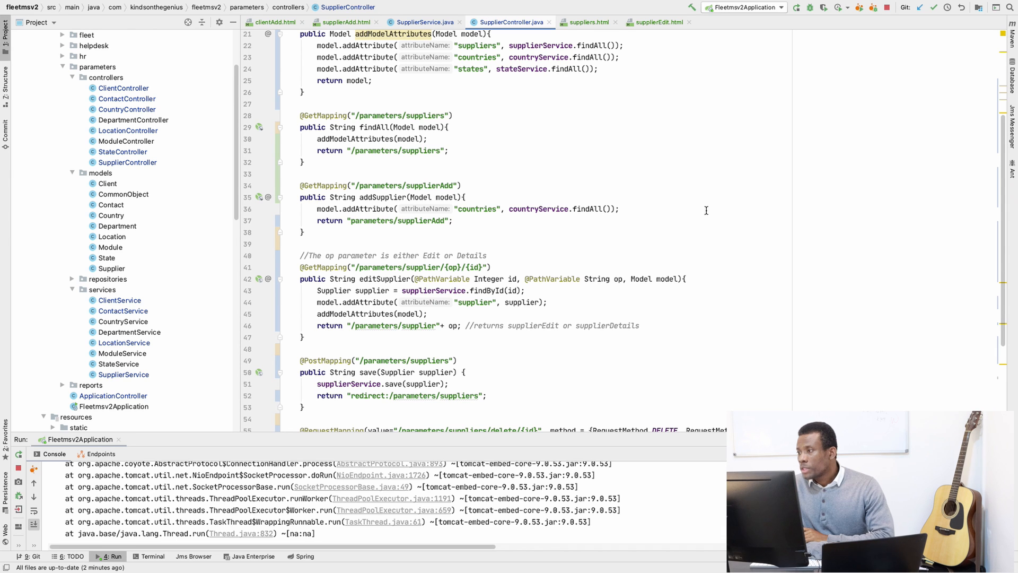
Step: Stop and rerun Fleetmsv2Application, enlarging the run console
{"action": "left_click", "coordinate": [797, 7]}
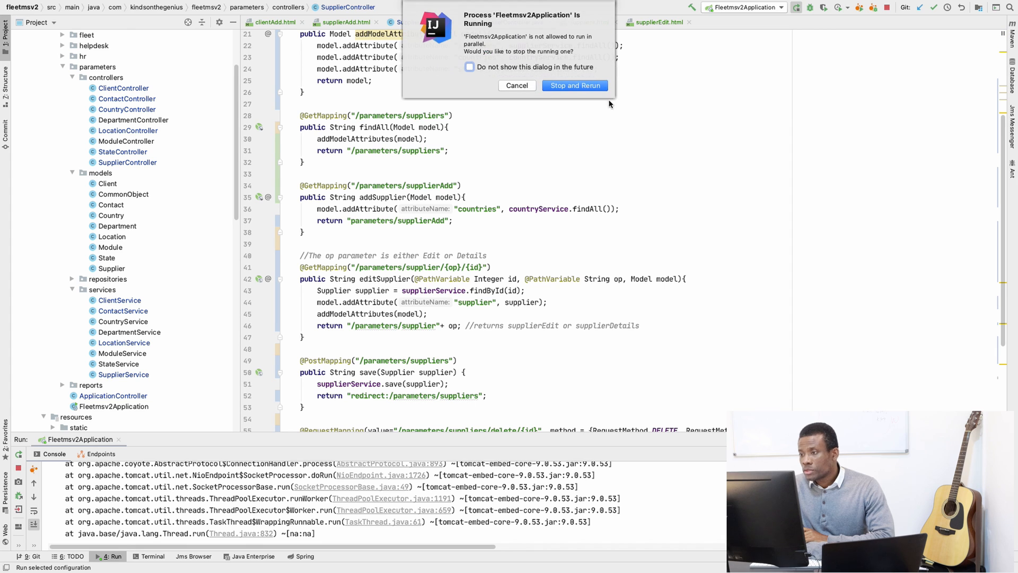
{"action": "left_click", "coordinate": [584, 85]}
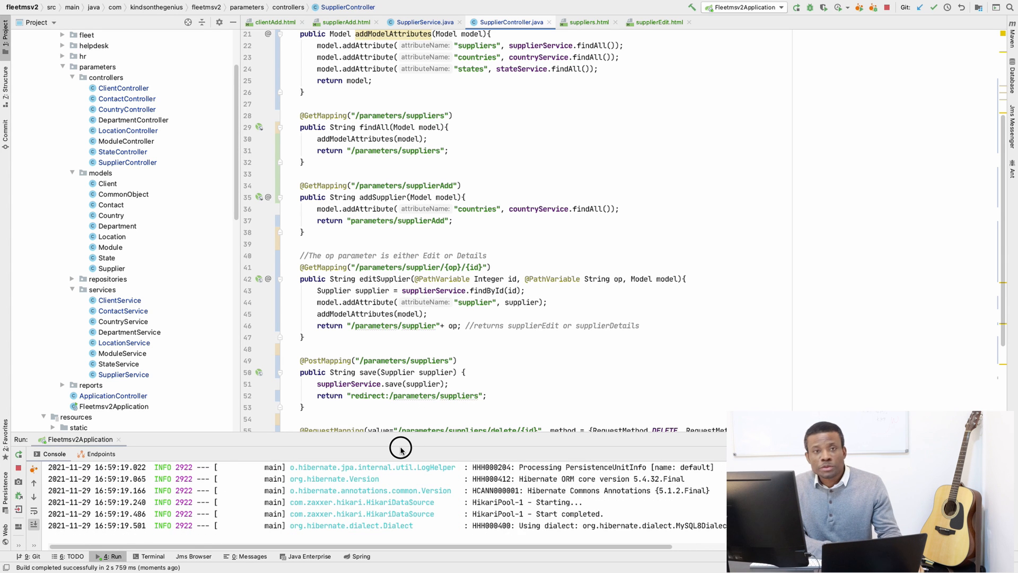
{"action": "left_click_drag", "start_coordinate": [400, 448], "coordinate": [393, 380]}
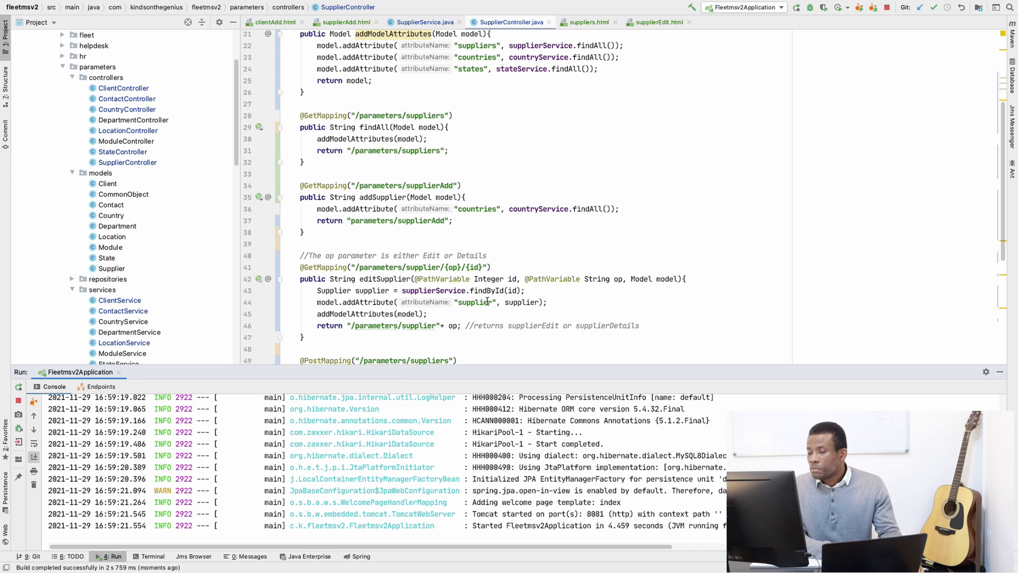
Step: Reload the suppliers page in Chrome, still a 500, and return to the IDE
{"action": "key", "text": "super+Tab"}
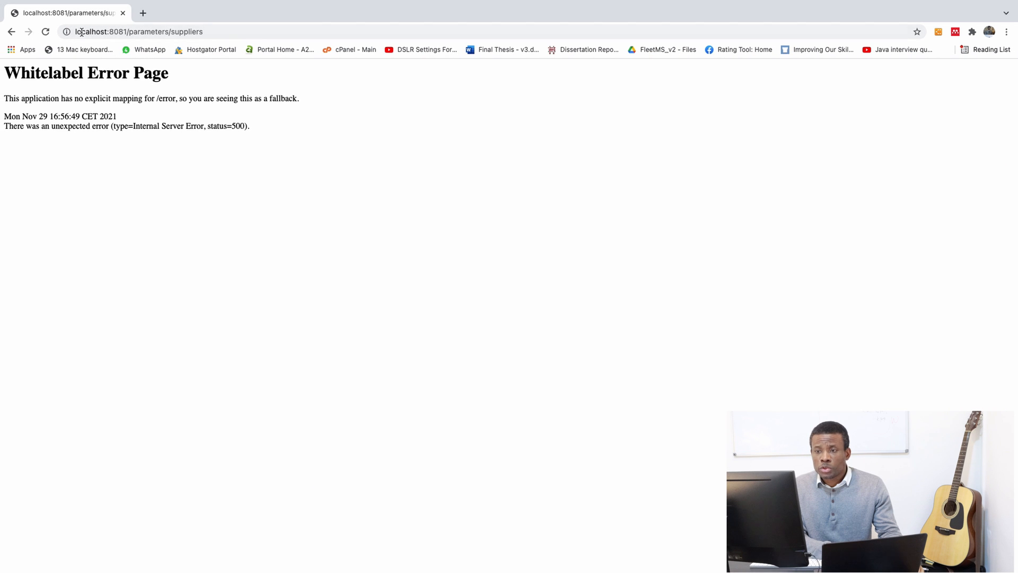
{"action": "left_click", "coordinate": [46, 32]}
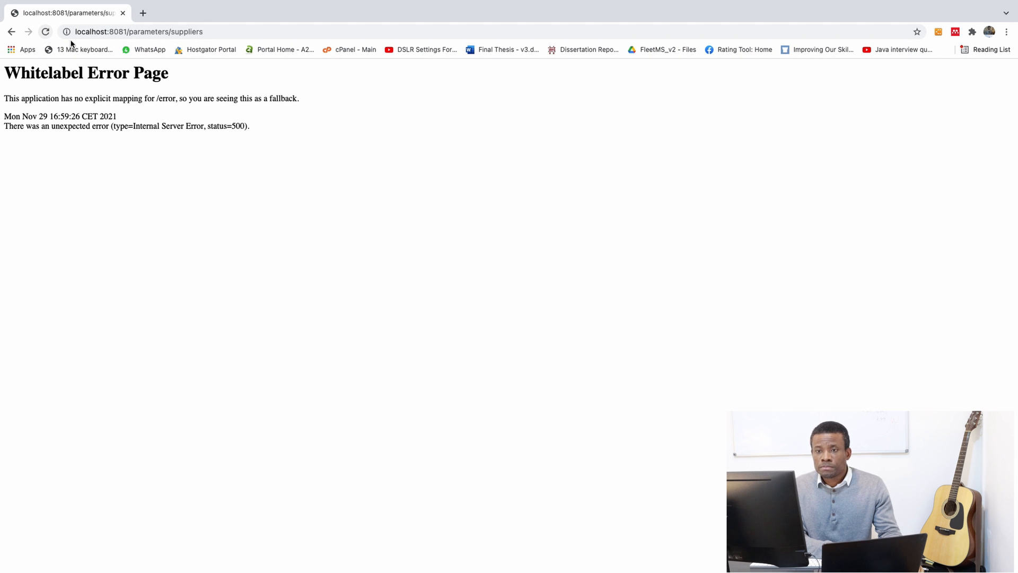
{"action": "key", "text": "super+Tab"}
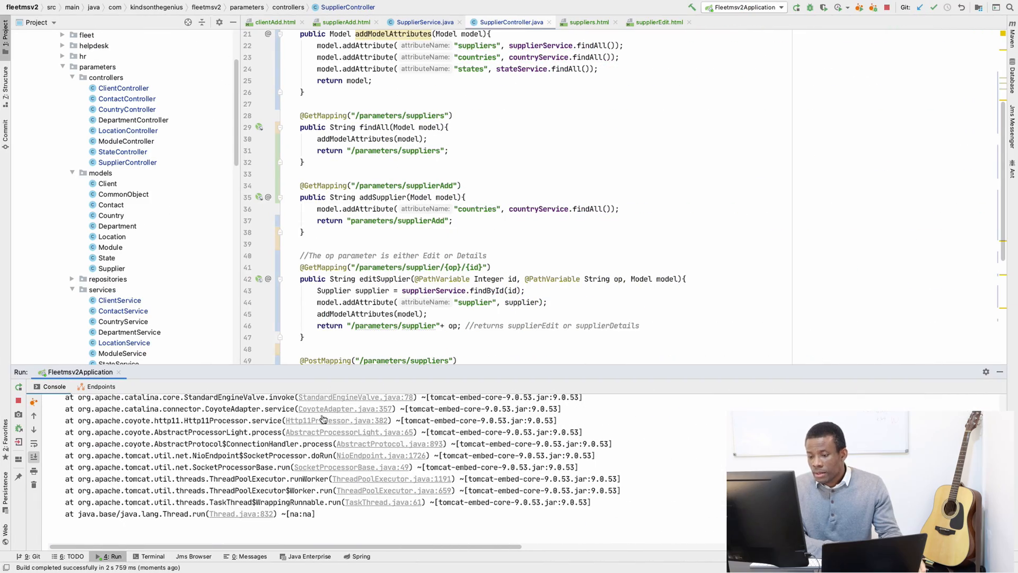
{"action": "left_click_drag", "start_coordinate": [336, 373], "coordinate": [336, 115]}
{"action": "scroll", "coordinate": [349, 204], "scroll_direction": "down", "scroll_amount": 10}
{"action": "scroll", "coordinate": [349, 204], "scroll_direction": "up", "scroll_amount": 10}
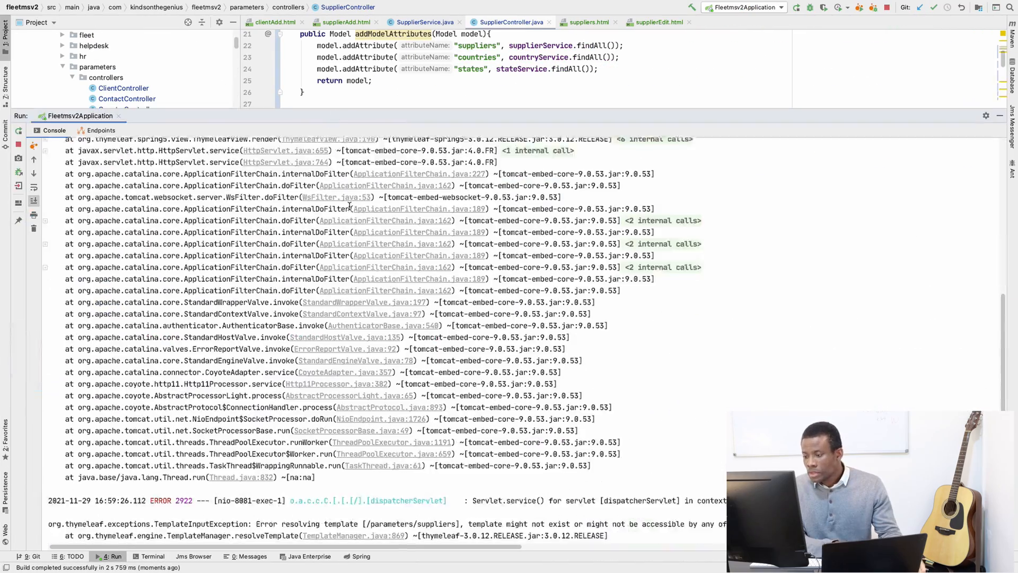
{"action": "scroll", "coordinate": [349, 204], "scroll_direction": "up", "scroll_amount": 5}
{"action": "scroll", "coordinate": [349, 204], "scroll_direction": "up", "scroll_amount": 3}
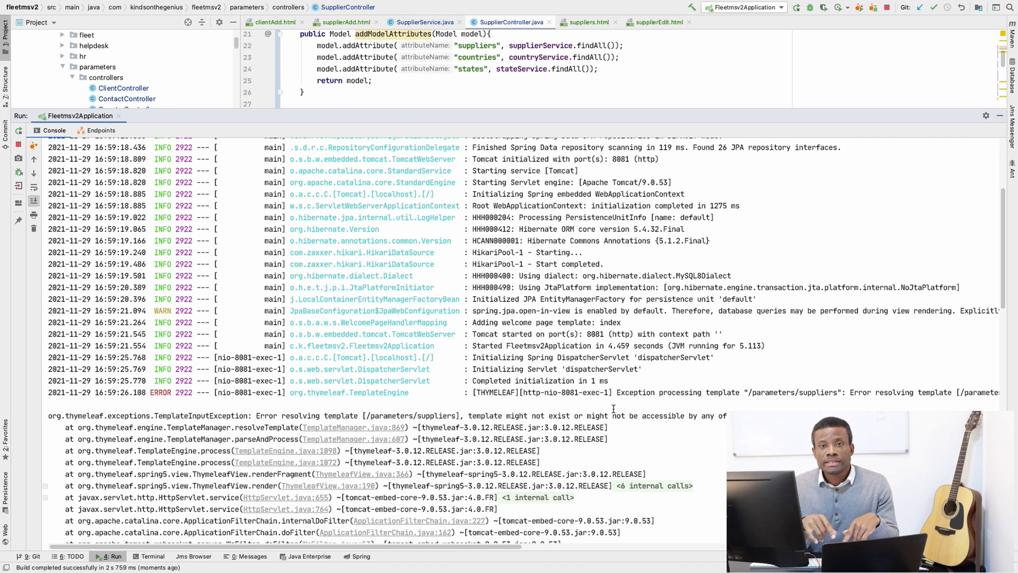
Step: Stop the running application and close the fleetmsv2 project window
{"action": "left_click", "coordinate": [888, 8]}
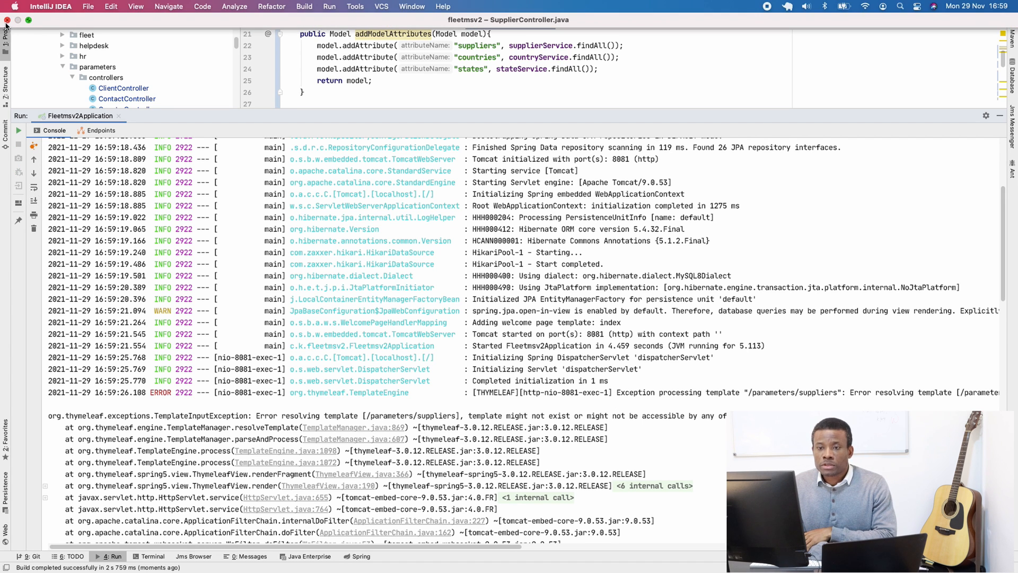
{"action": "left_click", "coordinate": [7, 20]}
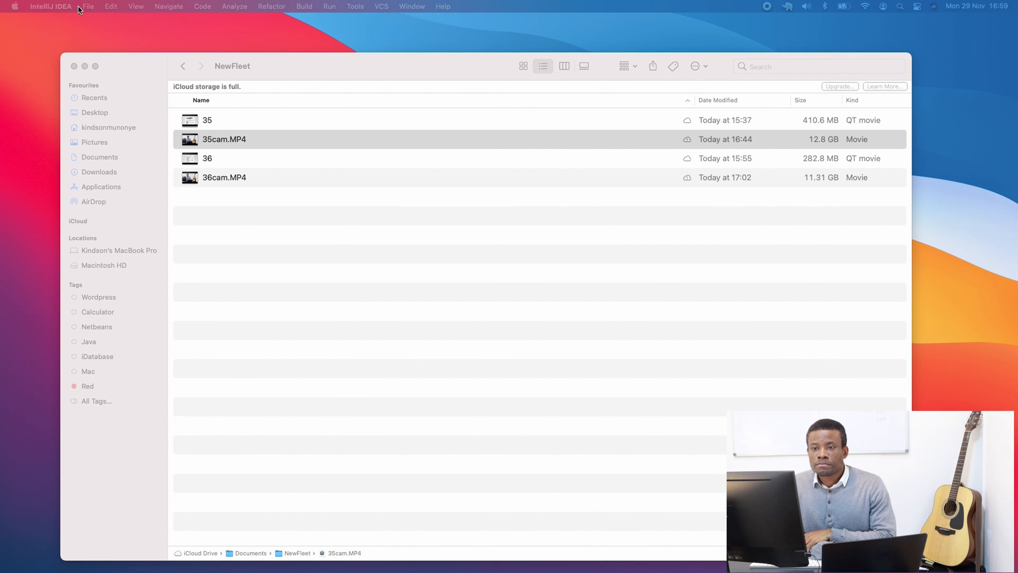
Step: Reopen the fleetmsv2 project from Open Recent and run the application again
{"action": "left_click", "coordinate": [84, 9]}
{"action": "mouse_move", "coordinate": [104, 45]}
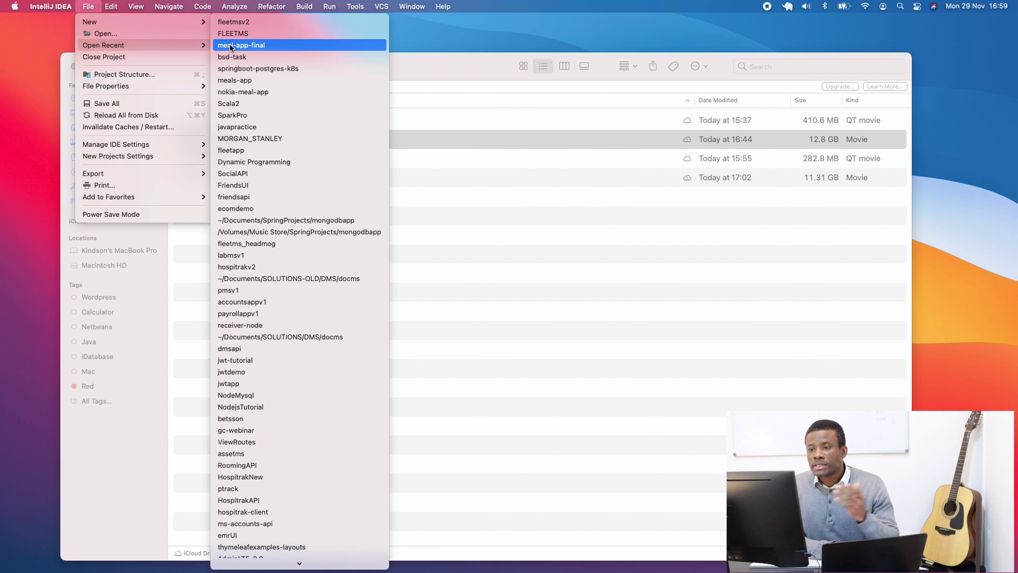
{"action": "left_click", "coordinate": [240, 22]}
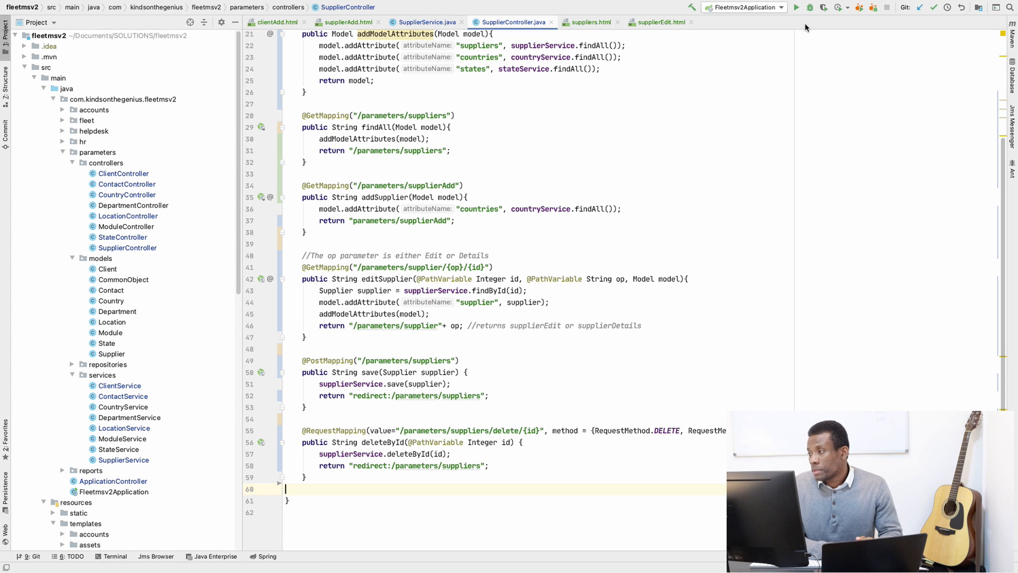
{"action": "left_click", "coordinate": [795, 8]}
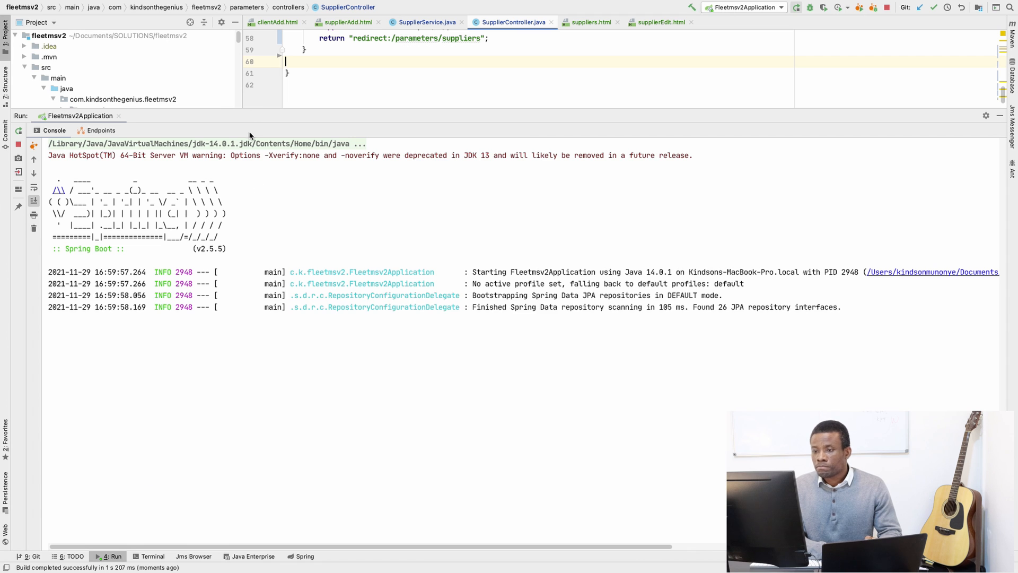
{"action": "left_click_drag", "start_coordinate": [256, 117], "coordinate": [267, 321]}
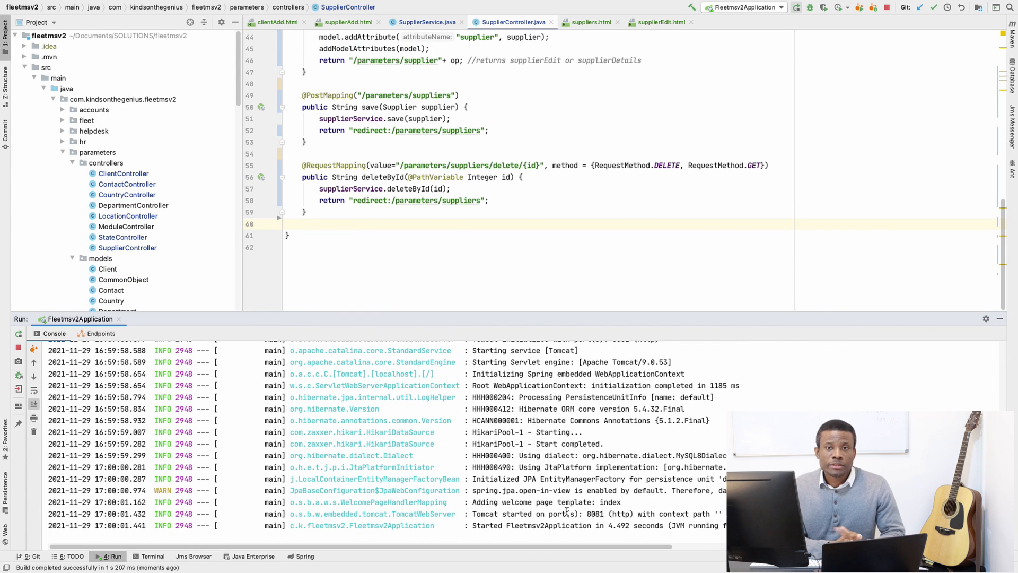
Step: Reload the suppliers page in Chrome, view the first supplier's details, and go back to Parameters Home
{"action": "key", "text": "ctrl+Left"}
{"action": "key", "text": "ctrl+Right"}
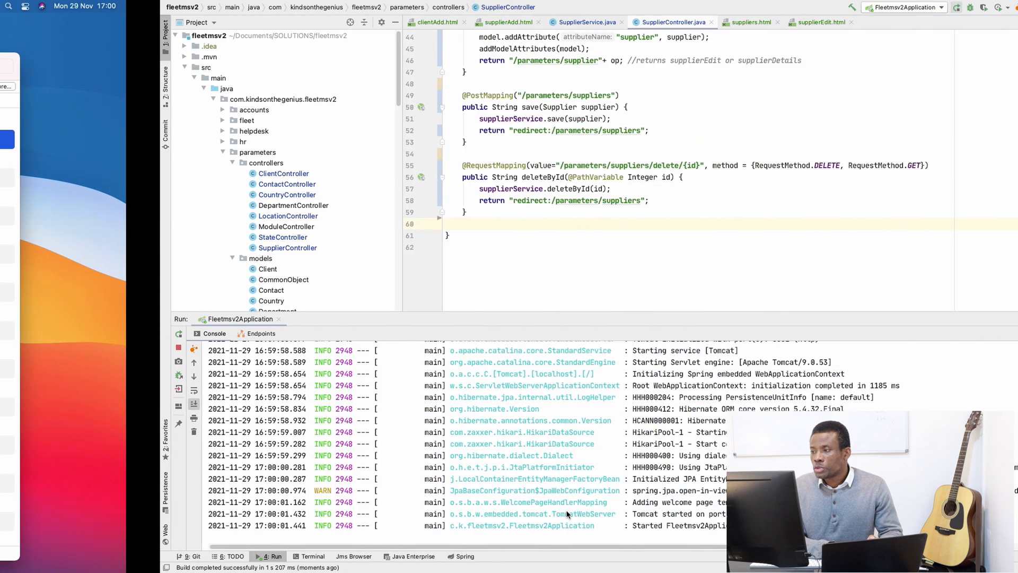
{"action": "key", "text": "ctrl+Right"}
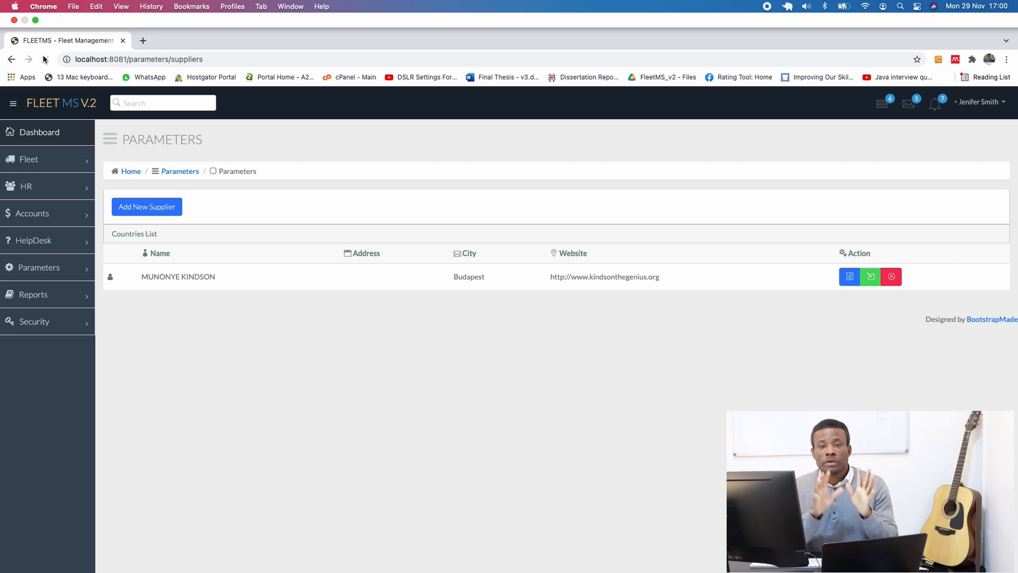
{"action": "left_click", "coordinate": [43, 59]}
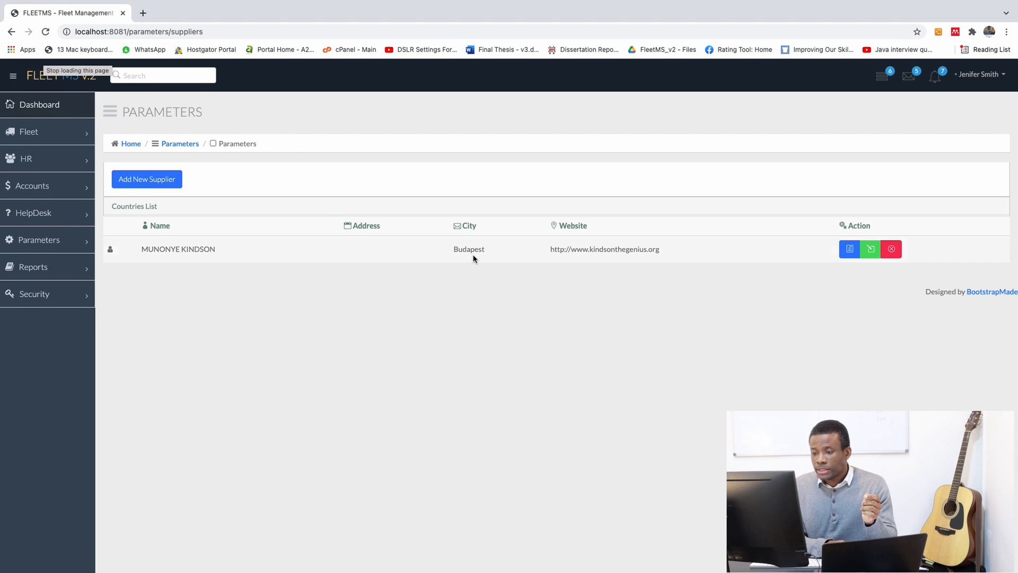
{"action": "left_click", "coordinate": [849, 248]}
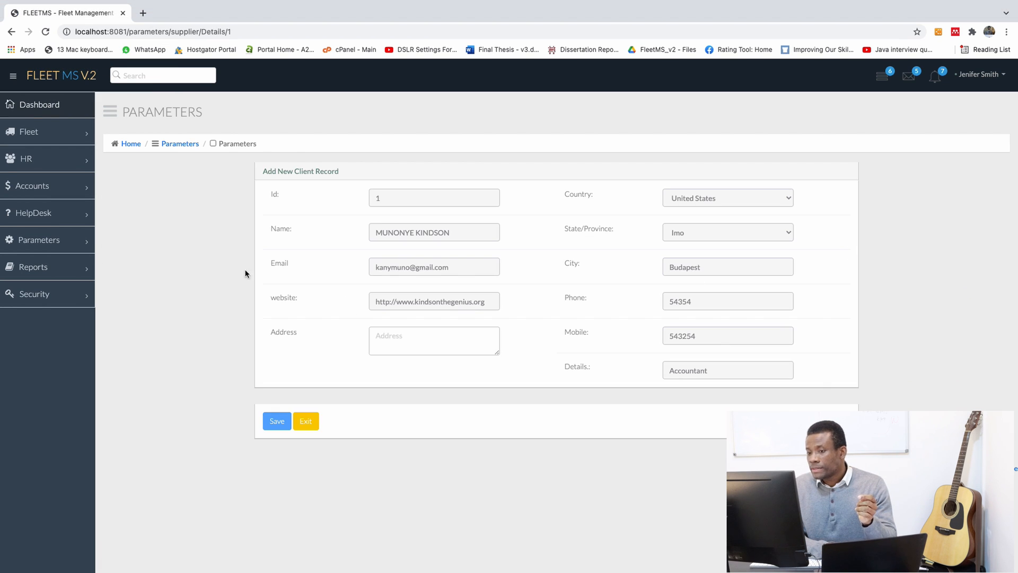
{"action": "left_click", "coordinate": [190, 143]}
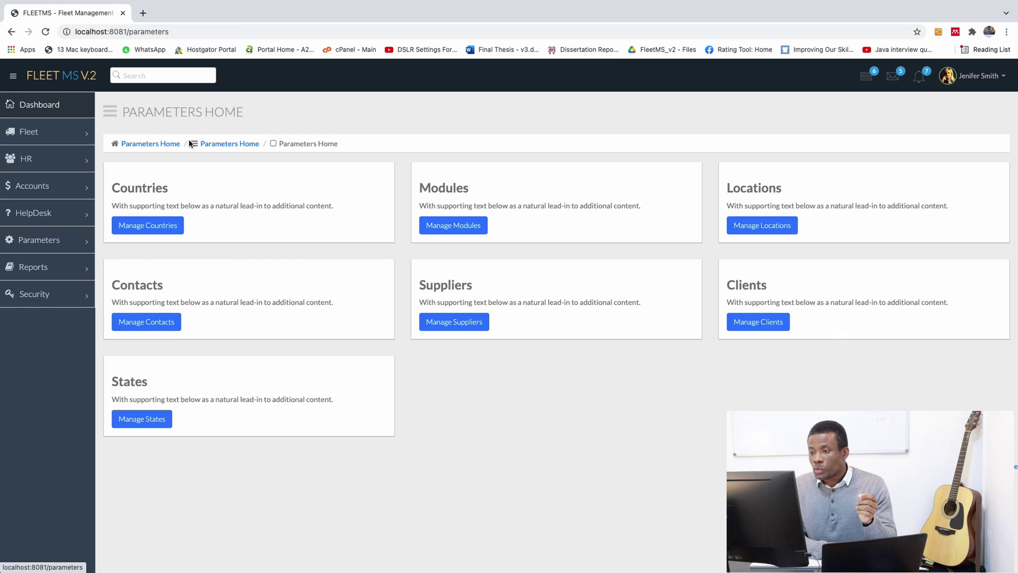
Step: Check the first supplier's edit page, then start the Add New Supplier form
{"action": "left_click", "coordinate": [450, 322]}
{"action": "left_click", "coordinate": [871, 248]}
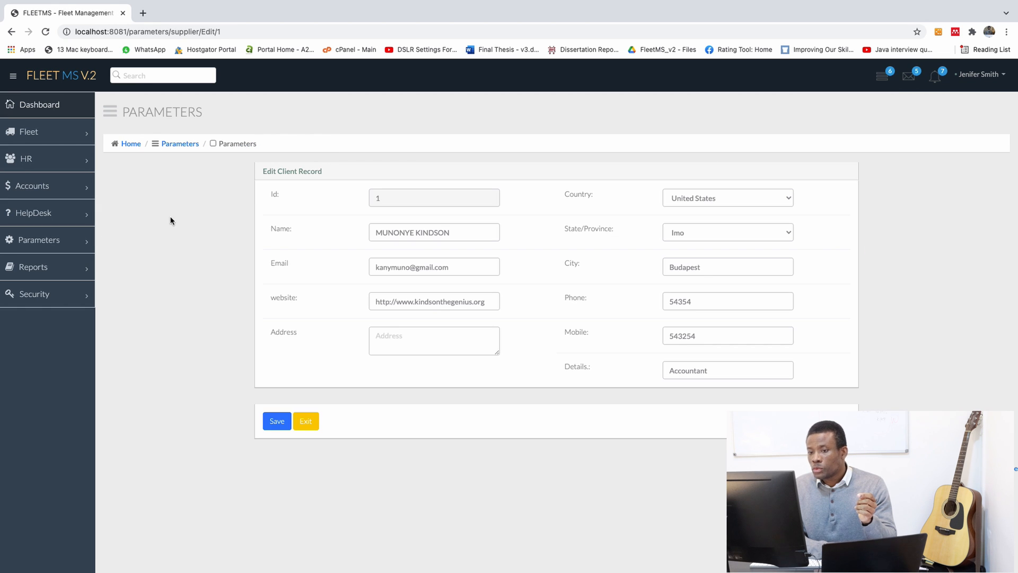
{"action": "left_click", "coordinate": [183, 144]}
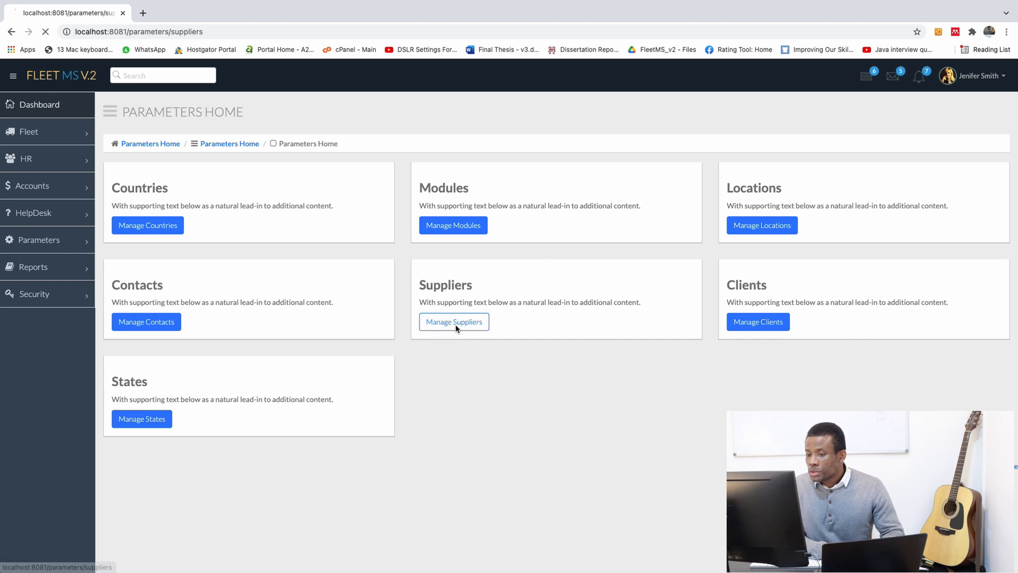
{"action": "left_click", "coordinate": [454, 321]}
{"action": "left_click", "coordinate": [165, 181]}
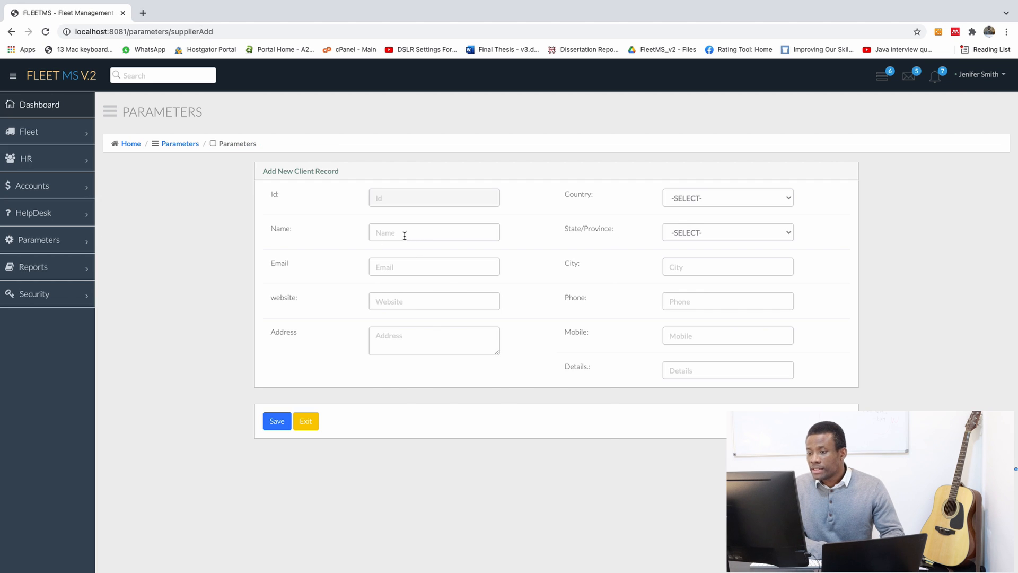
Step: Autofill the name from a saved contact and adjust the email, phone and mobile values
{"action": "left_click", "coordinate": [404, 234]}
{"action": "left_click", "coordinate": [432, 268]}
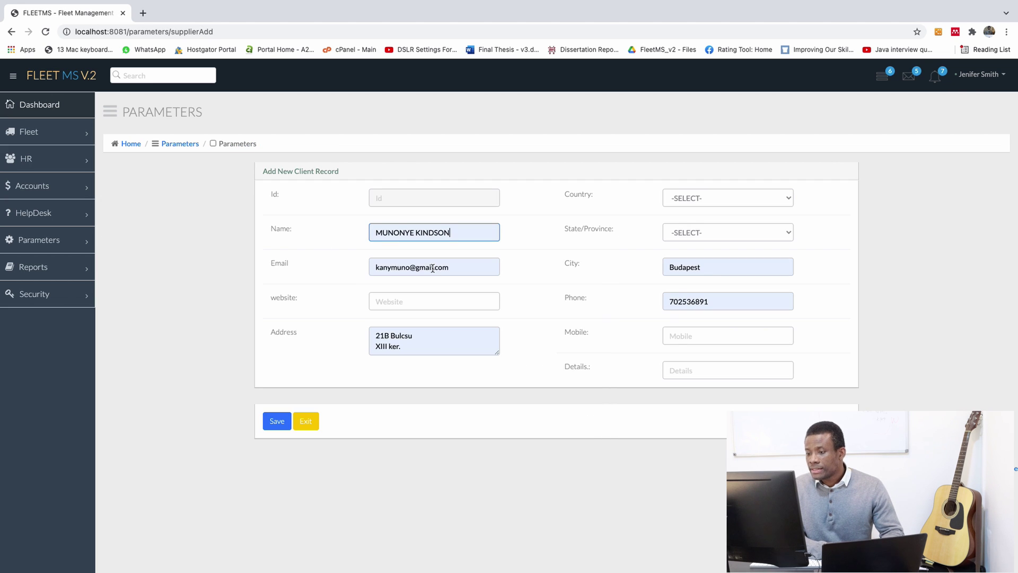
{"action": "double_click", "coordinate": [406, 270]}
{"action": "type", "text": "u7y6terwo"}
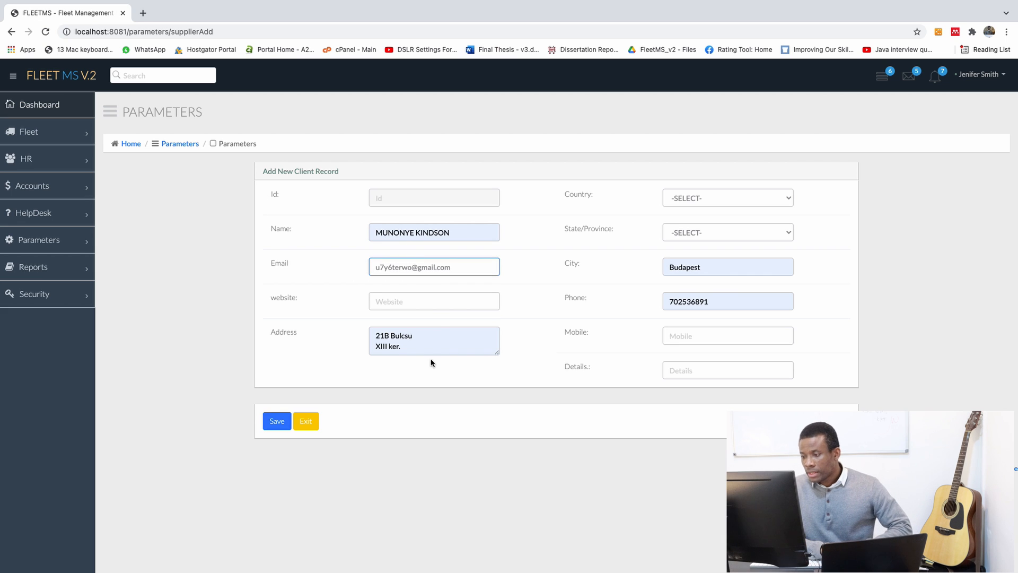
{"action": "double_click", "coordinate": [682, 302]}
{"action": "type", "text": "qeqq"}
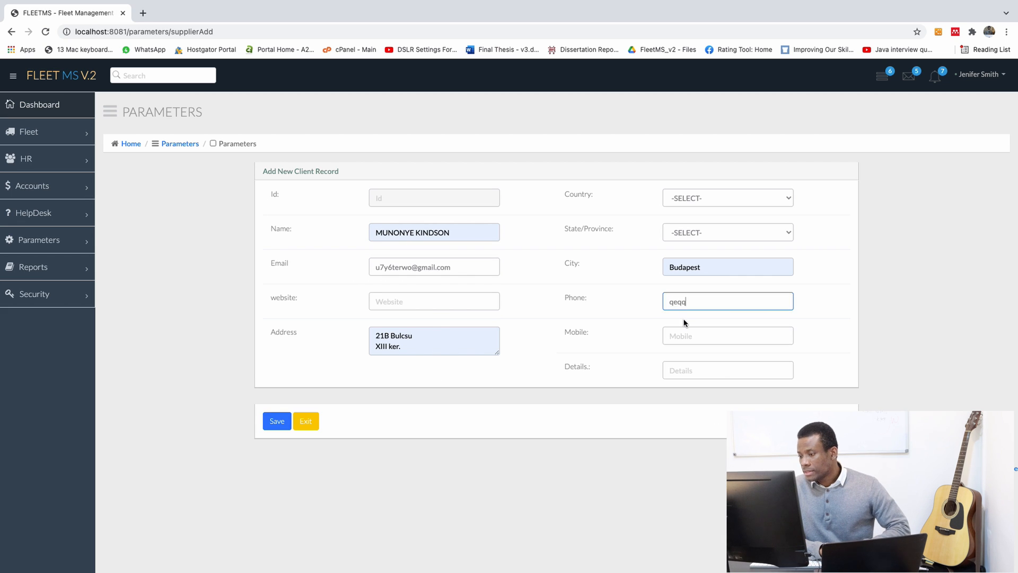
{"action": "left_click", "coordinate": [685, 335]}
{"action": "type", "text": "eqweqw"}
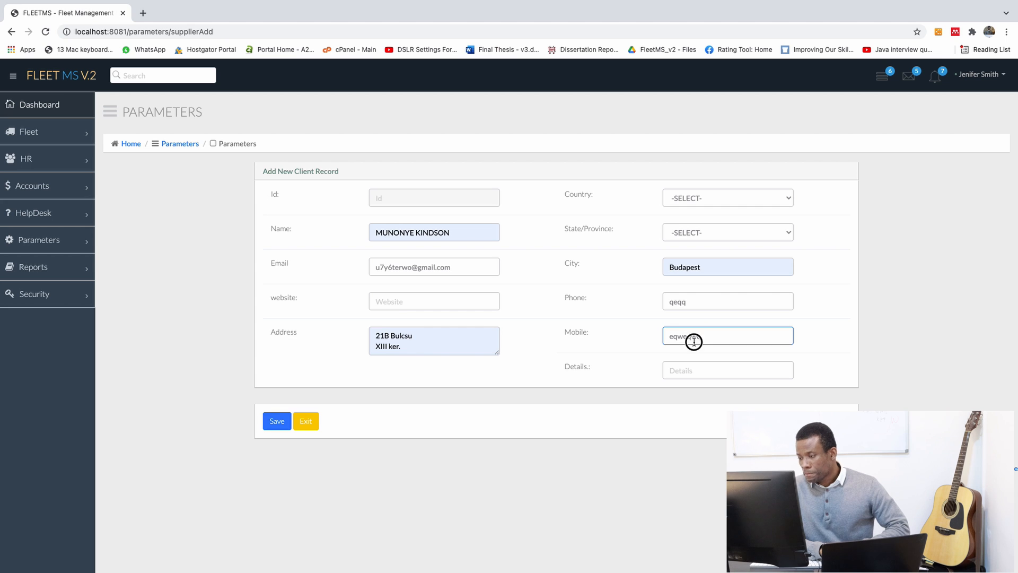
{"action": "double_click", "coordinate": [694, 337]}
{"action": "type", "text": "464"}
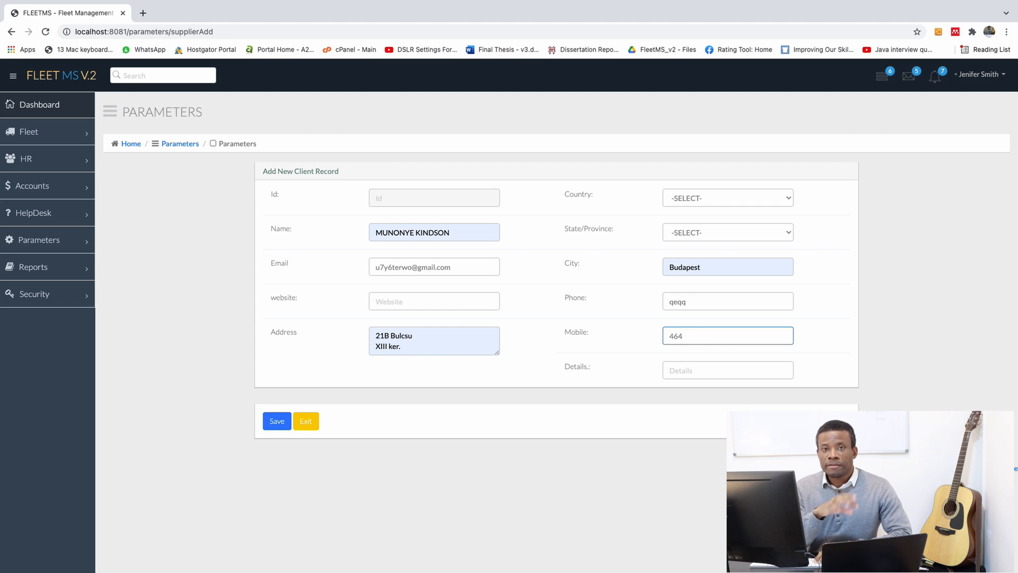
{"action": "type", "text": "464"}
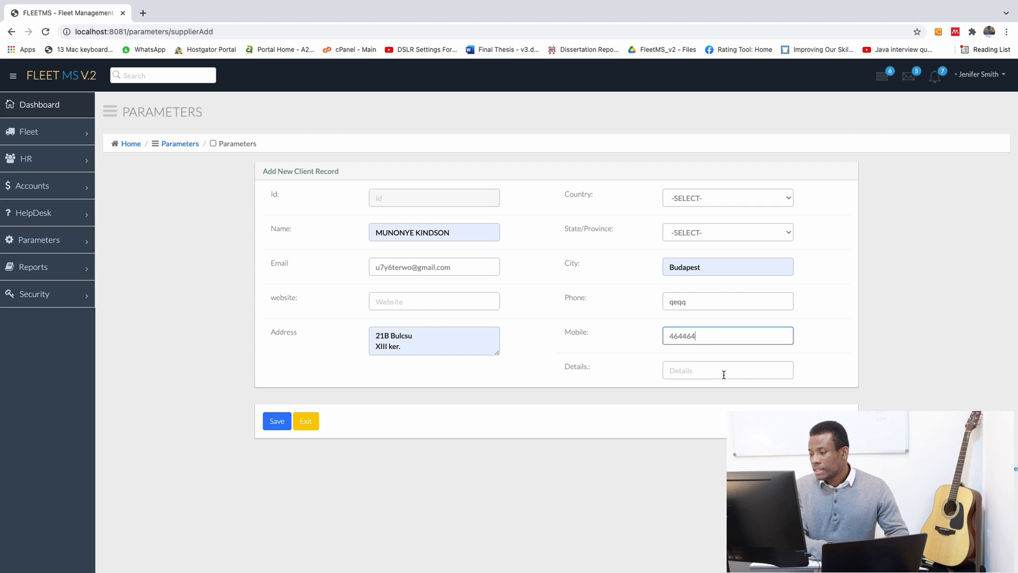
Step: Fill Details with Accountant and the website suggestion, then save, getting a 400 Bad Request
{"action": "left_click", "coordinate": [723, 371]}
{"action": "left_click", "coordinate": [722, 394]}
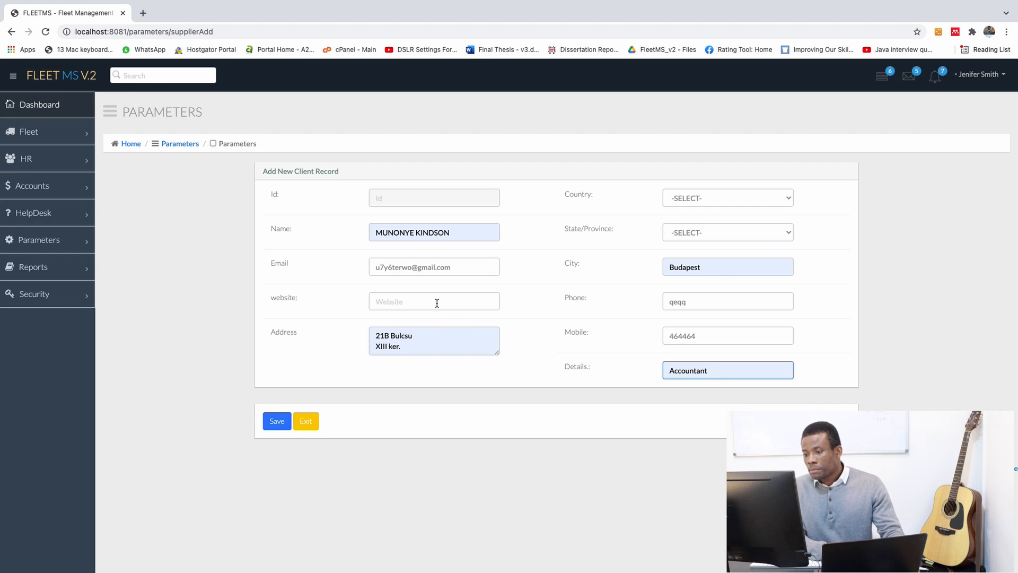
{"action": "left_click", "coordinate": [434, 301]}
{"action": "left_click", "coordinate": [437, 327]}
{"action": "left_click", "coordinate": [275, 420]}
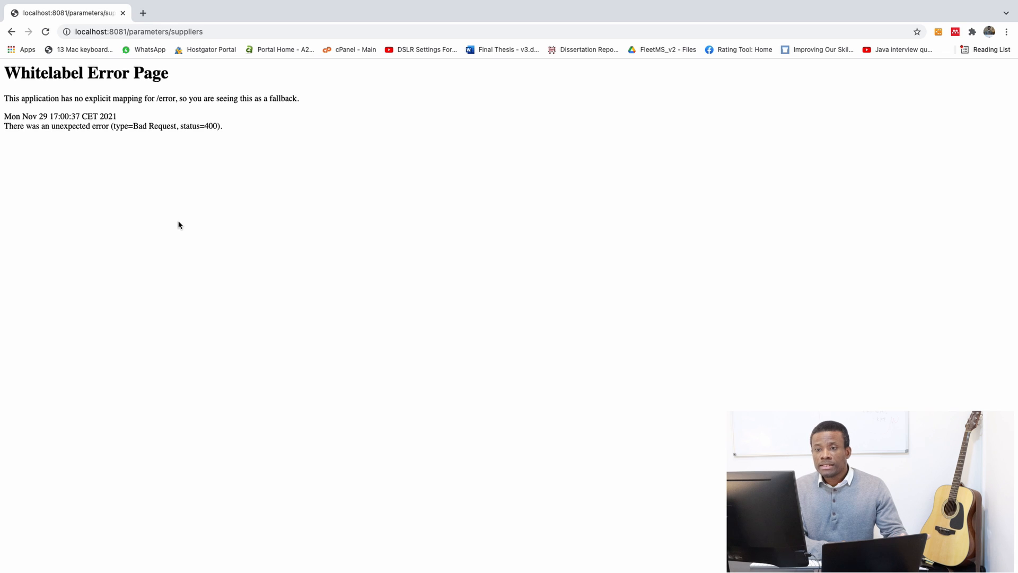
Step: Glance at the IDE, then go back to the add-supplier form in Chrome
{"action": "key", "text": "ctrl+Up"}
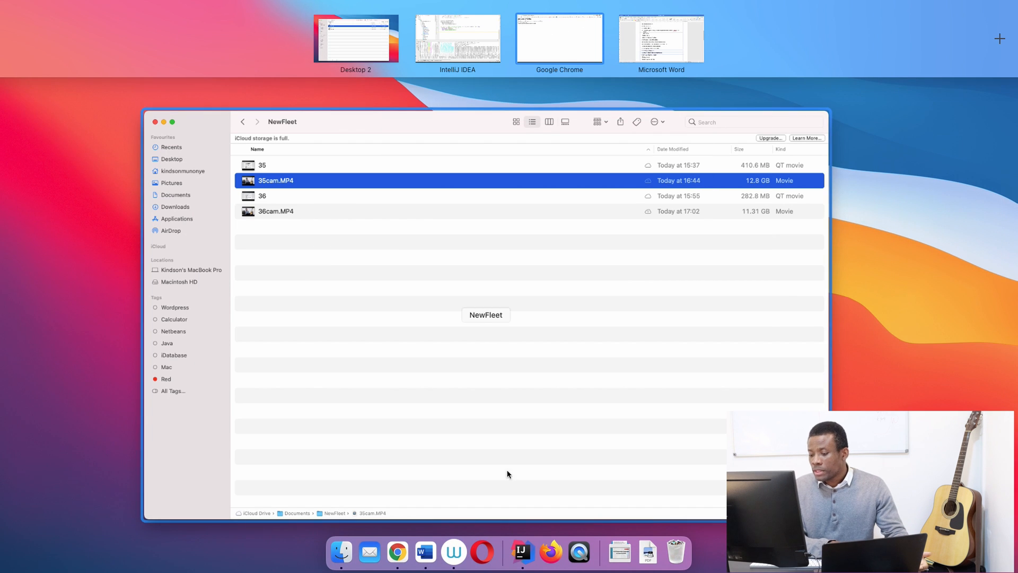
{"action": "left_click", "coordinate": [521, 551]}
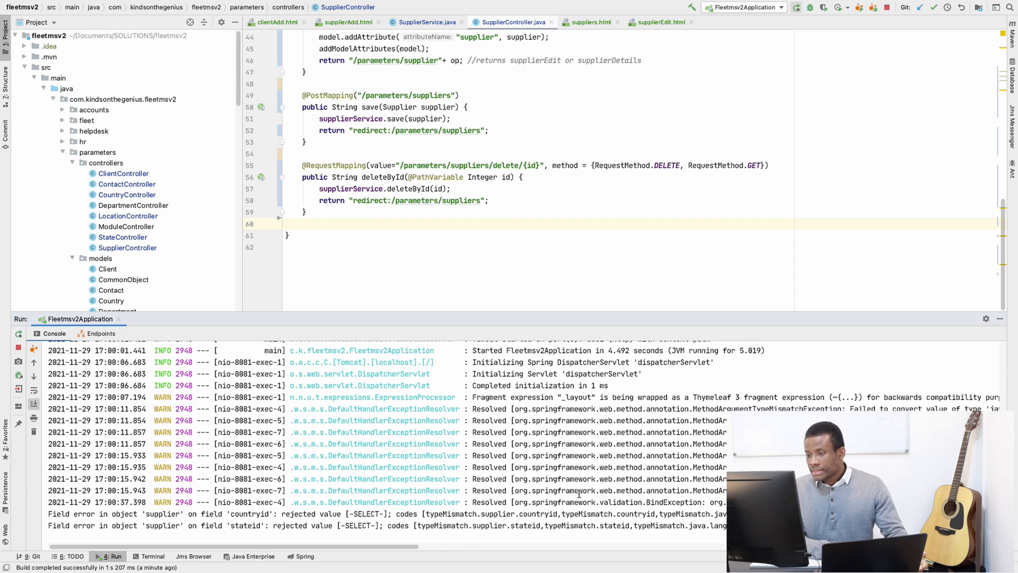
{"action": "key", "text": "ctrl+Left"}
{"action": "key", "text": "ctrl+Left"}
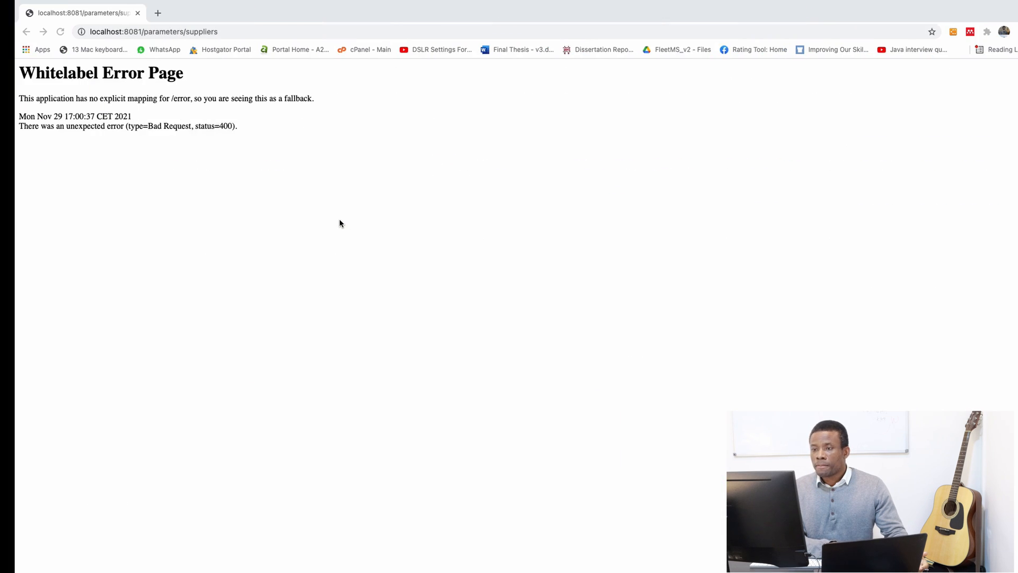
{"action": "left_click", "coordinate": [11, 31]}
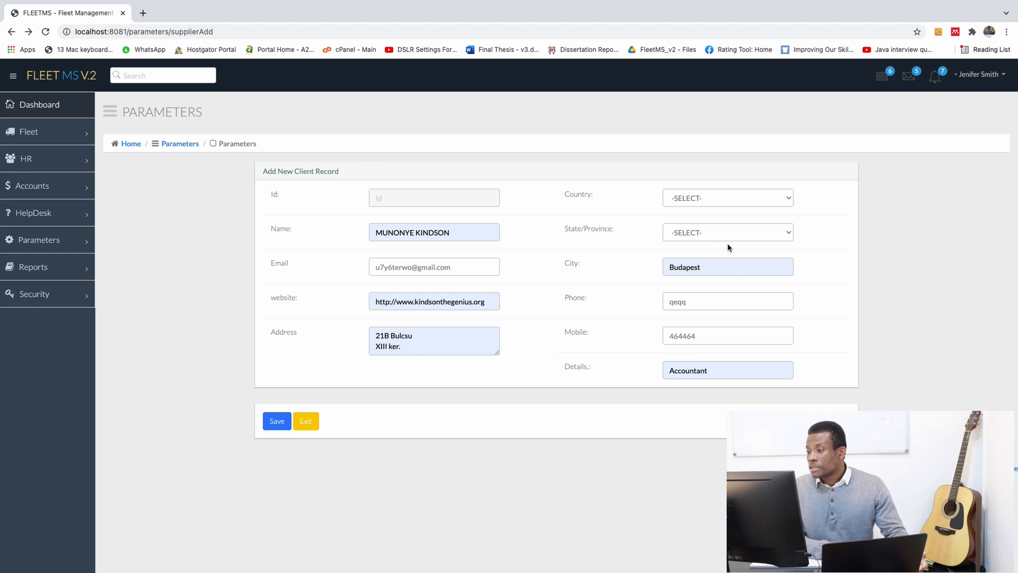
Step: Choose United States and find the State/Province list offers only -SELECT-
{"action": "left_click", "coordinate": [717, 203]}
{"action": "left_click", "coordinate": [719, 212]}
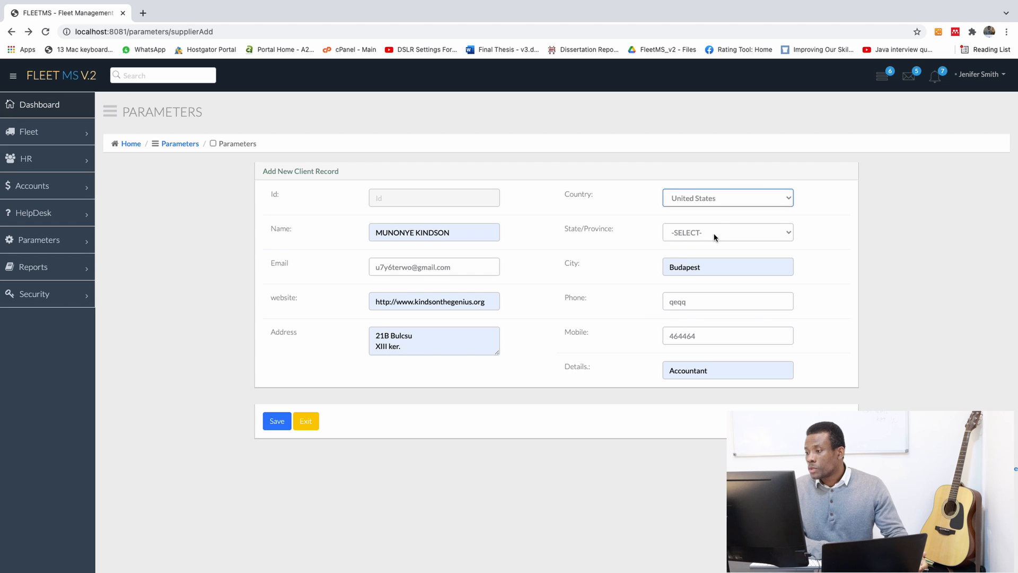
{"action": "left_click", "coordinate": [713, 234]}
{"action": "left_click", "coordinate": [703, 234]}
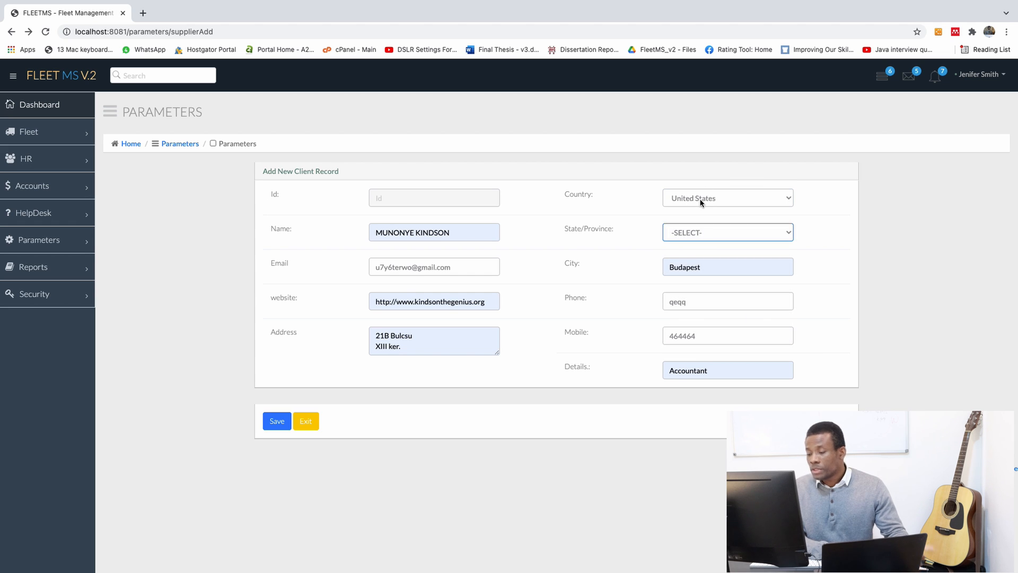
{"action": "left_click", "coordinate": [690, 199]}
{"action": "left_click", "coordinate": [714, 232]}
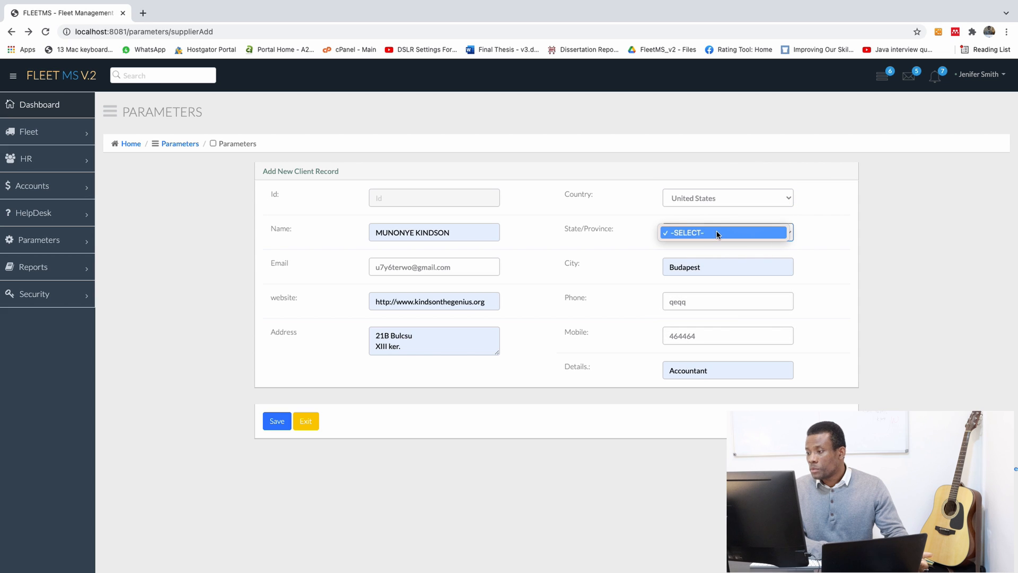
{"action": "left_click", "coordinate": [47, 38]}
Step: Reload the form, confirm Nigeria also loads no states, and switch to IntelliJ IDEA
{"action": "left_click", "coordinate": [47, 36]}
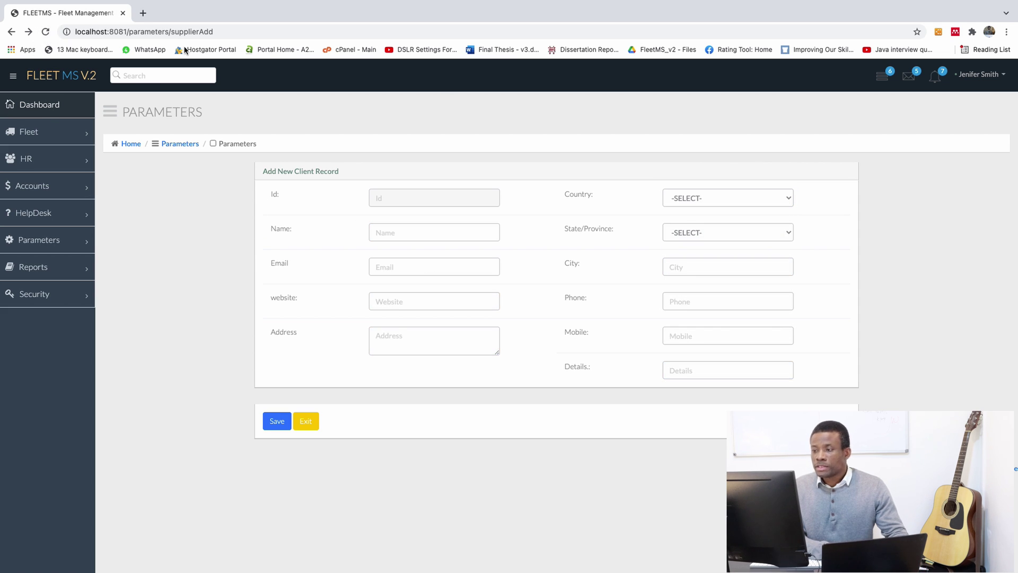
{"action": "left_click", "coordinate": [698, 193]}
{"action": "left_click", "coordinate": [694, 220]}
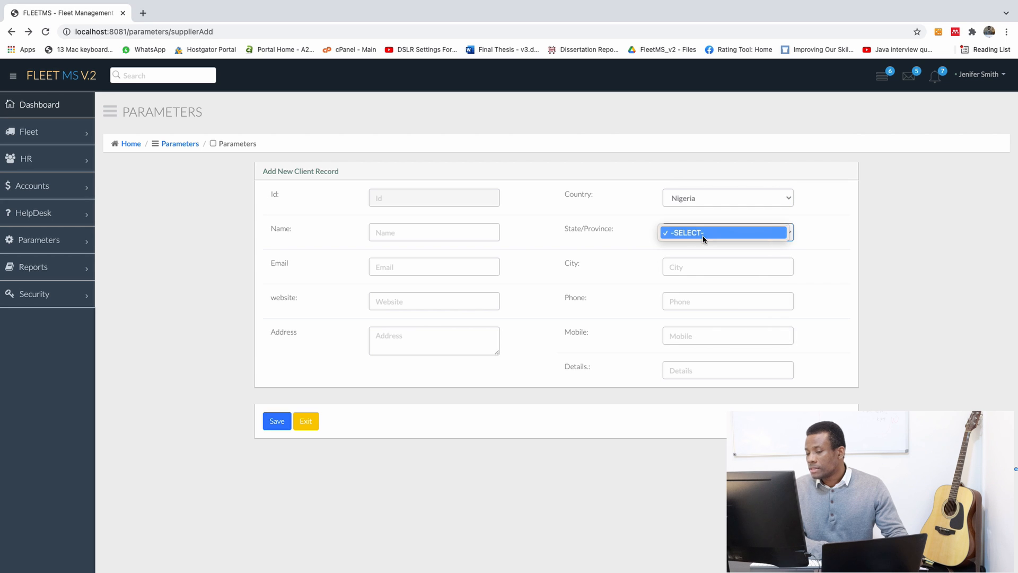
{"action": "left_click", "coordinate": [268, 352]}
{"action": "key", "text": "ctrl+Up"}
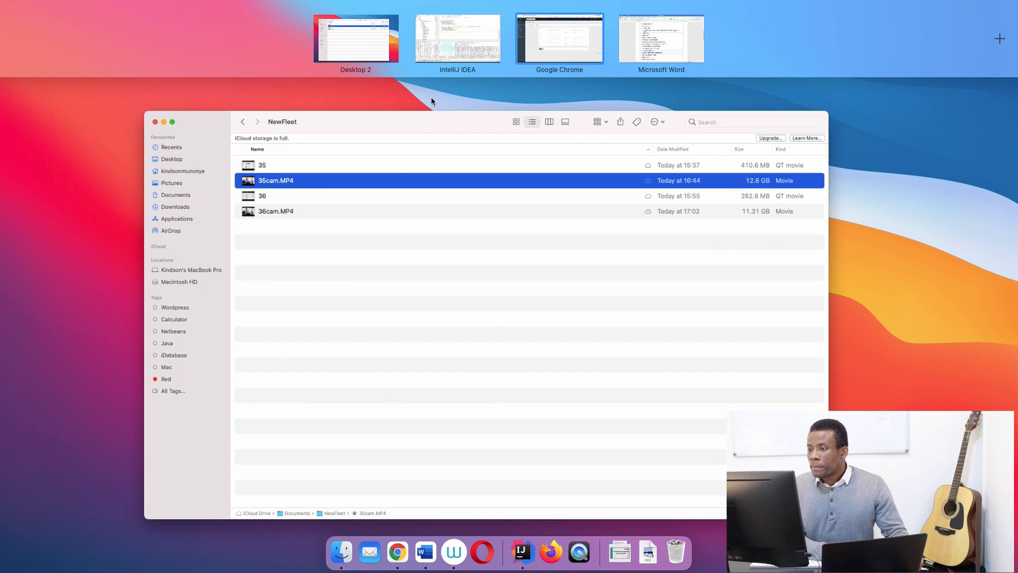
{"action": "left_click", "coordinate": [445, 55]}
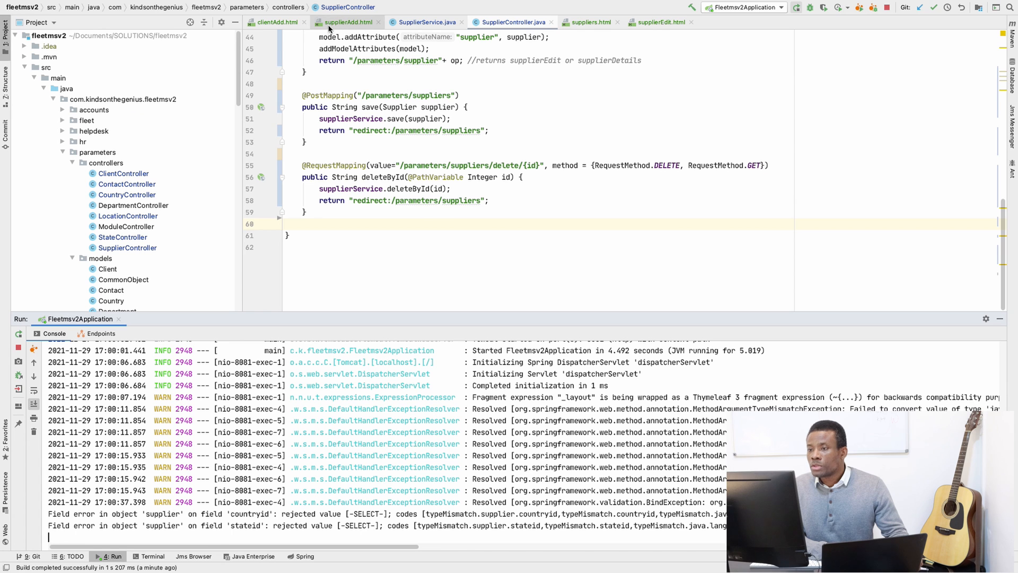
Step: Check application.properties to confirm the server runs on port 8081
{"action": "left_click", "coordinate": [318, 27]}
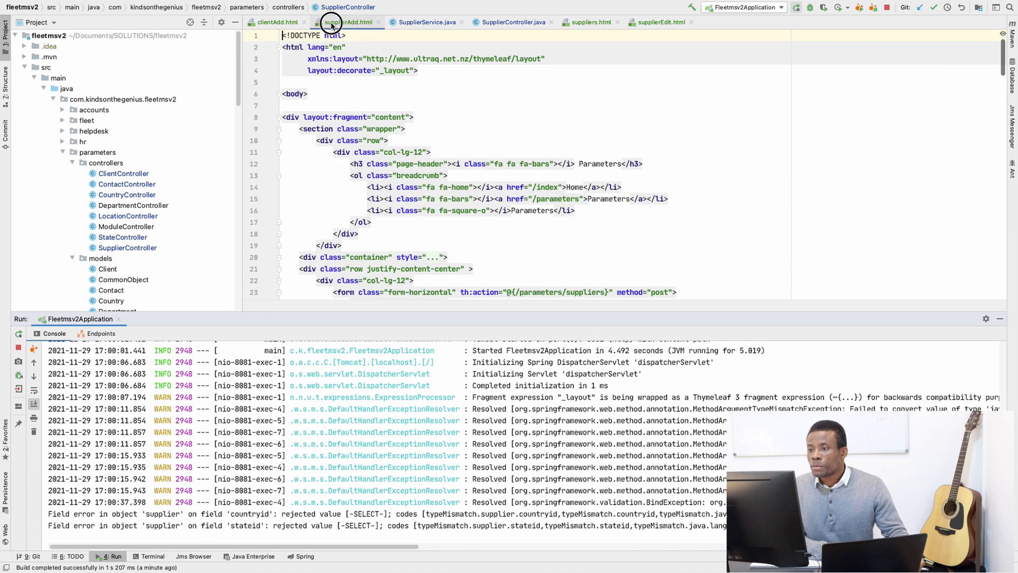
{"action": "scroll", "coordinate": [391, 184], "scroll_direction": "down", "scroll_amount": 5}
{"action": "scroll", "coordinate": [391, 185], "scroll_direction": "down", "scroll_amount": 5}
{"action": "scroll", "coordinate": [390, 185], "scroll_direction": "down", "scroll_amount": 5}
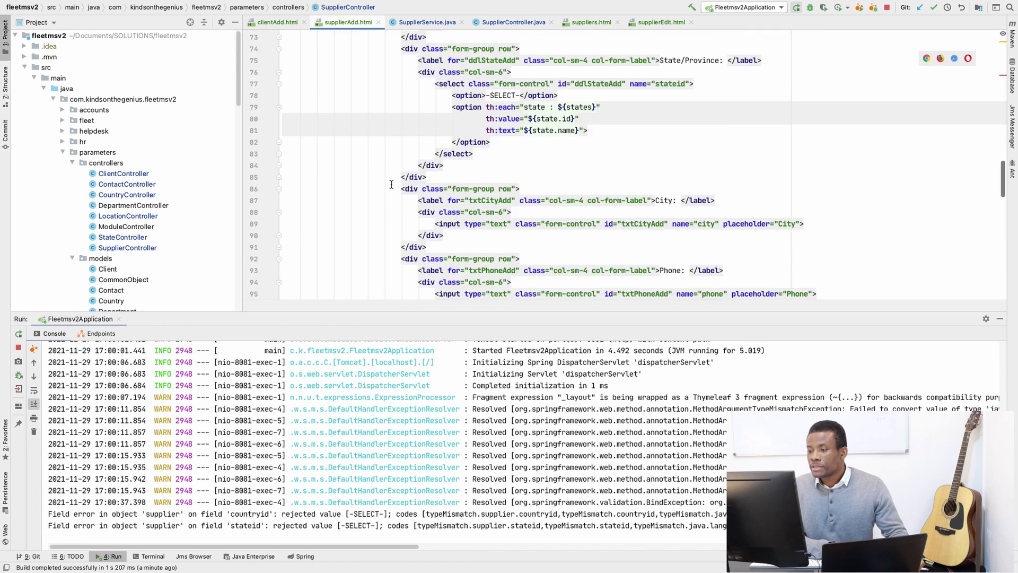
{"action": "scroll", "coordinate": [390, 184], "scroll_direction": "down", "scroll_amount": 5}
{"action": "scroll", "coordinate": [390, 185], "scroll_direction": "down", "scroll_amount": 5}
{"action": "scroll", "coordinate": [391, 184], "scroll_direction": "down", "scroll_amount": 3}
{"action": "scroll", "coordinate": [390, 185], "scroll_direction": "up", "scroll_amount": 2}
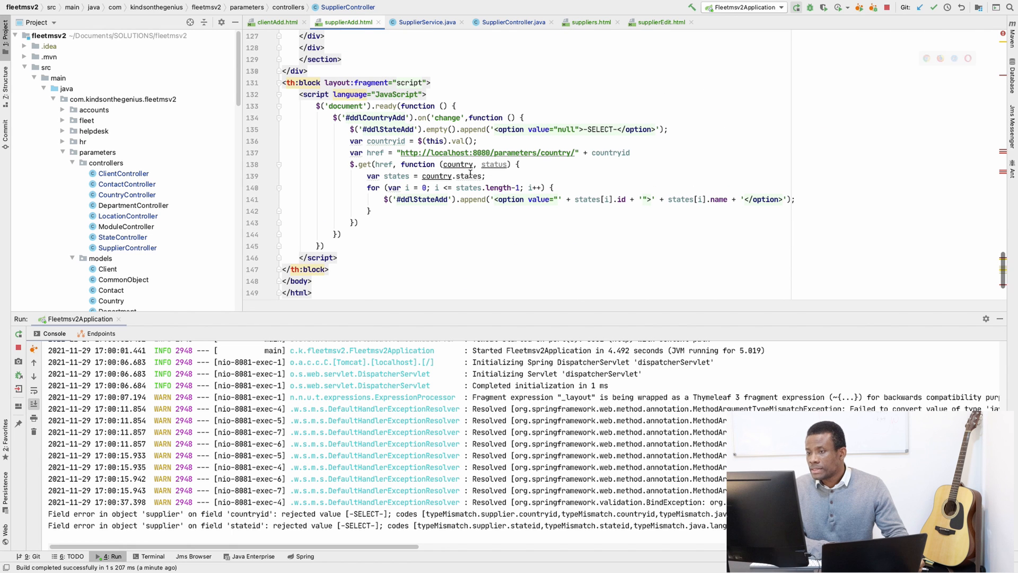
{"action": "left_click", "coordinate": [62, 152]}
{"action": "double_click", "coordinate": [165, 286]}
{"action": "scroll", "coordinate": [165, 288], "scroll_direction": "up", "scroll_amount": 2}
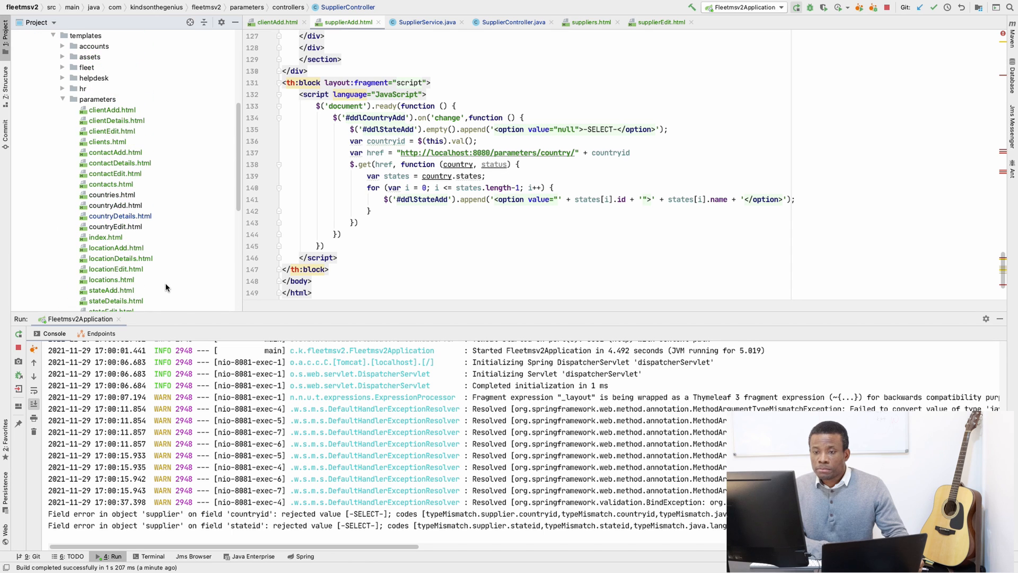
{"action": "left_click", "coordinate": [62, 100]}
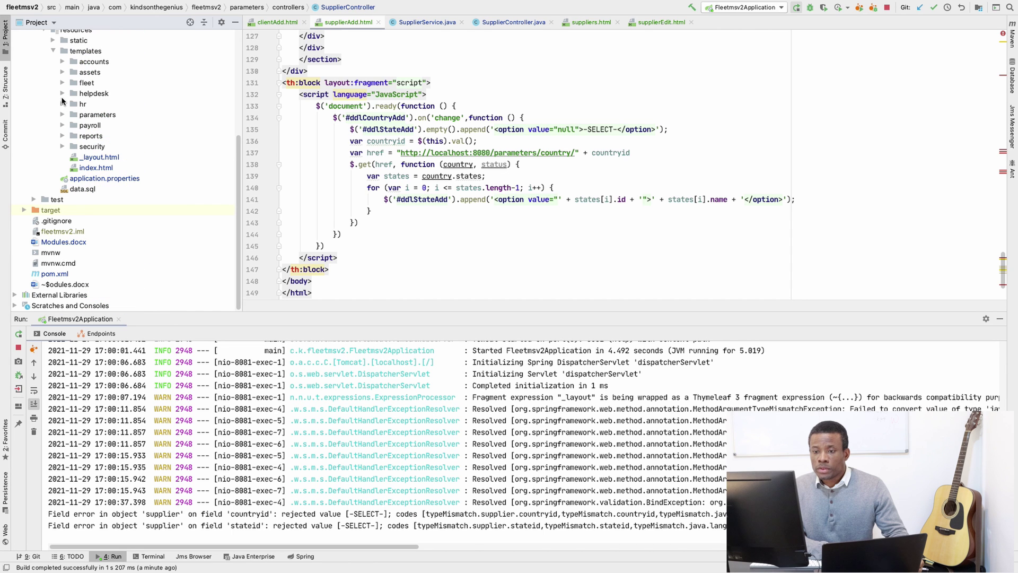
{"action": "double_click", "coordinate": [120, 178]}
{"action": "left_click", "coordinate": [347, 128]}
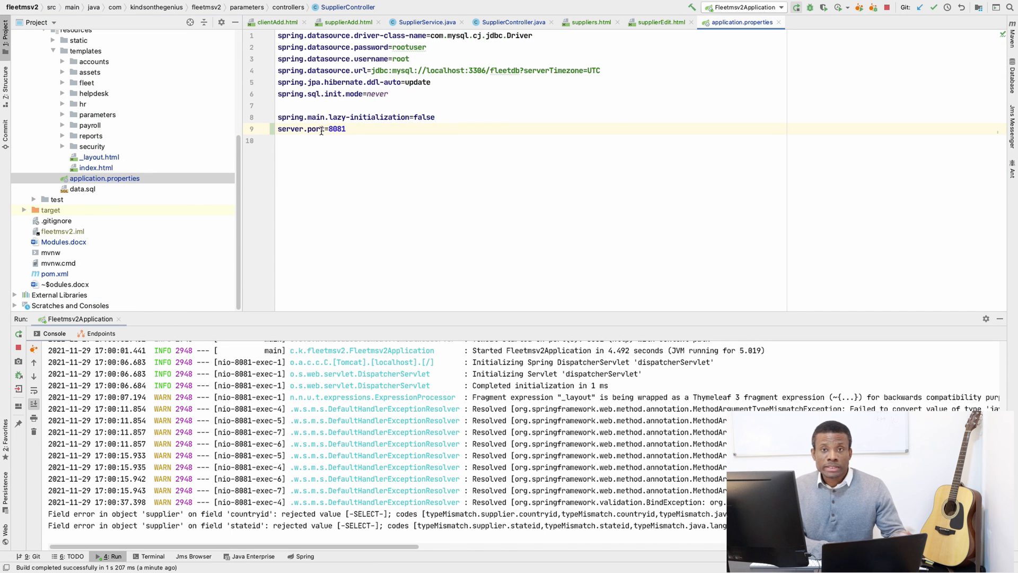
Step: Change the state-loading URL in supplierAdd.html to localhost:8081 and rerun Fleetmsv2Application
{"action": "left_click", "coordinate": [344, 24]}
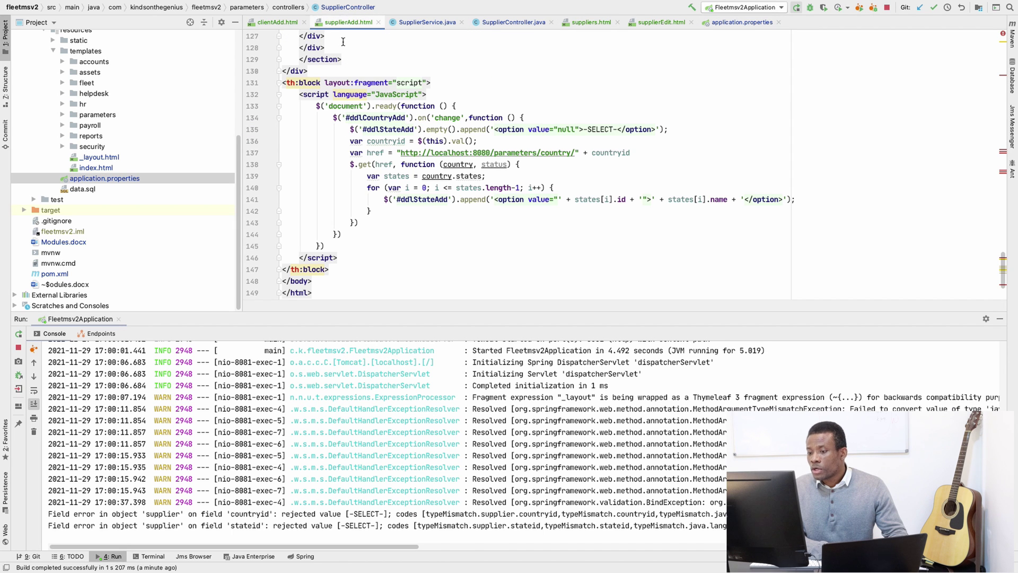
{"action": "left_click", "coordinate": [491, 151]}
{"action": "key", "text": "BackSpace"}
{"action": "type", "text": "1"}
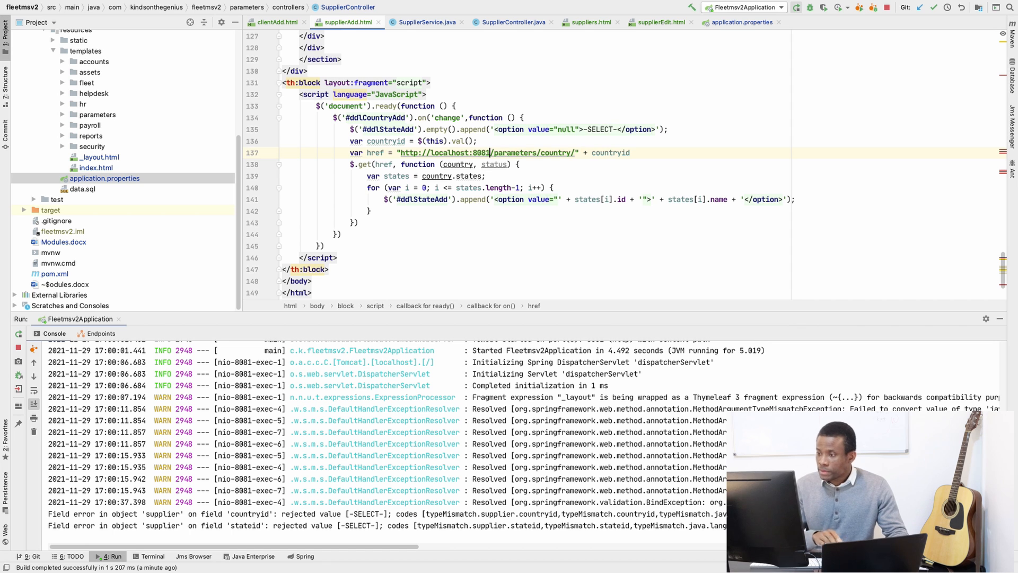
{"action": "left_click", "coordinate": [796, 8]}
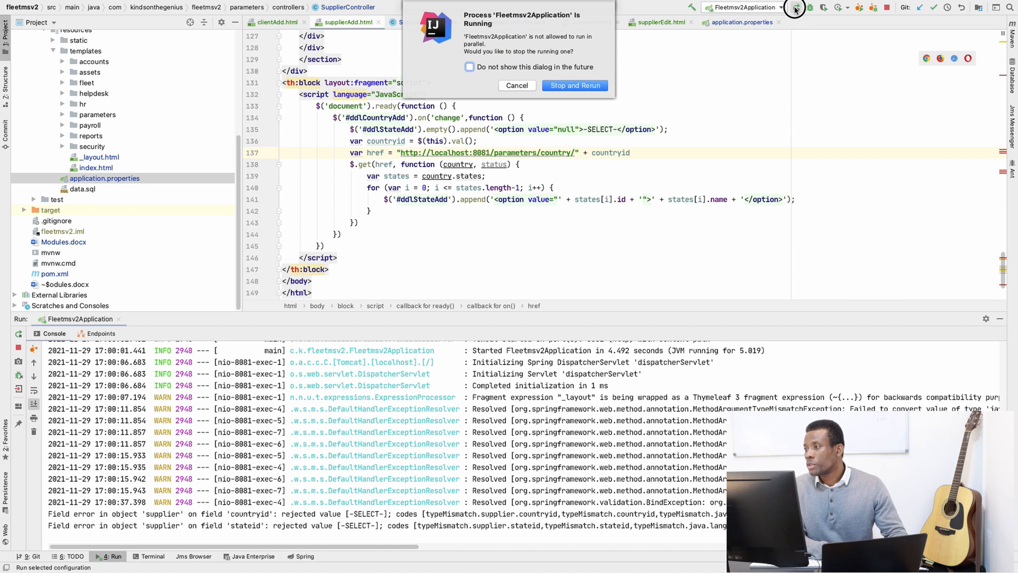
{"action": "left_click", "coordinate": [574, 85]}
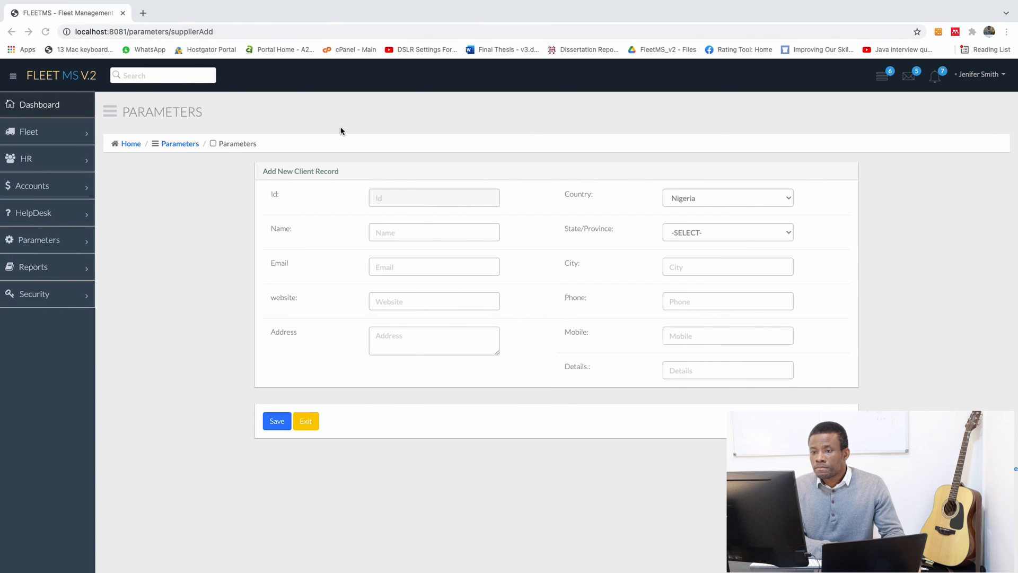
Step: Reach the Add New Supplier form via Parameters > Suppliers
{"action": "left_click", "coordinate": [46, 32]}
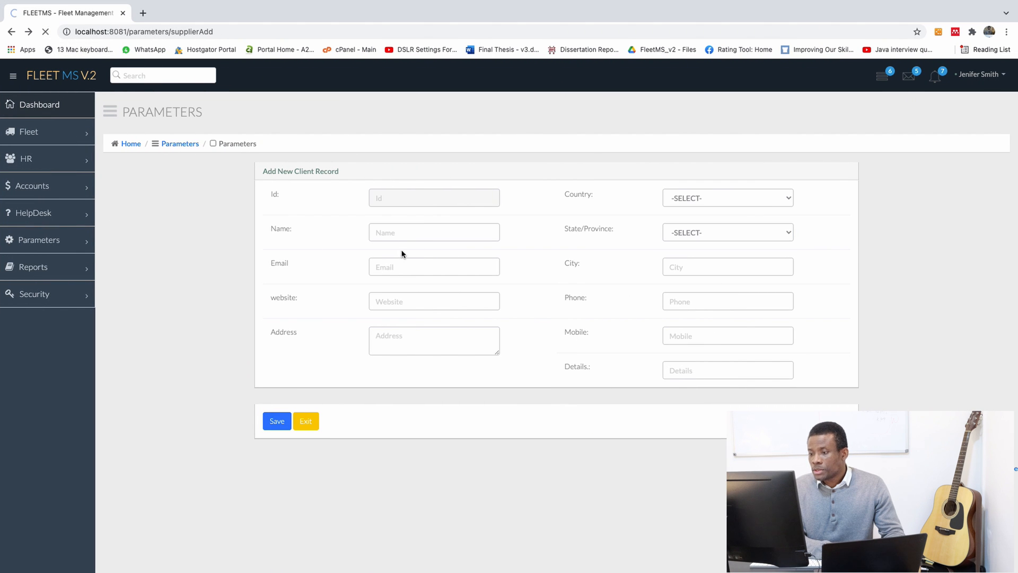
{"action": "left_click", "coordinate": [191, 143]}
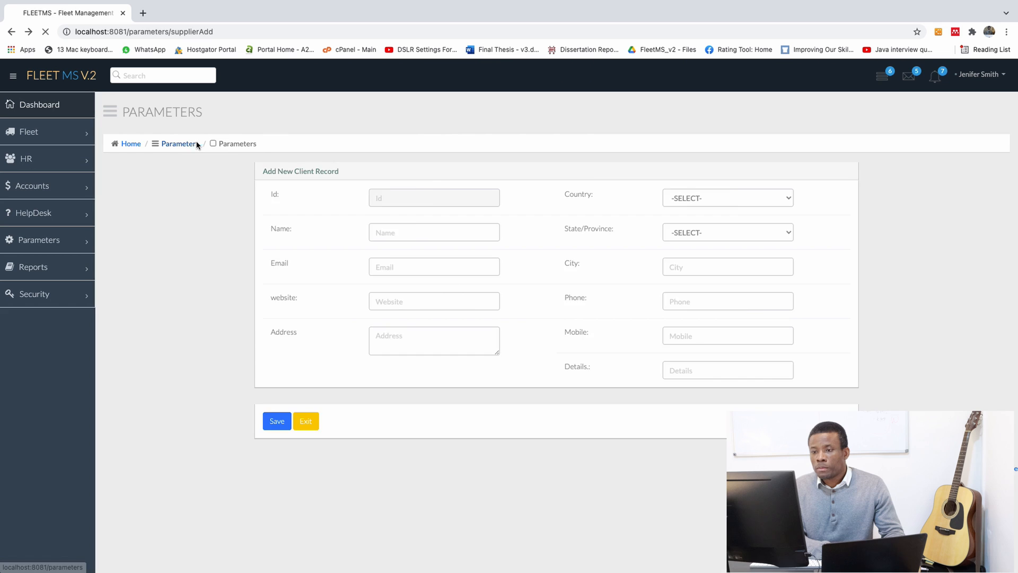
{"action": "left_click", "coordinate": [445, 322]}
{"action": "left_click", "coordinate": [160, 179]}
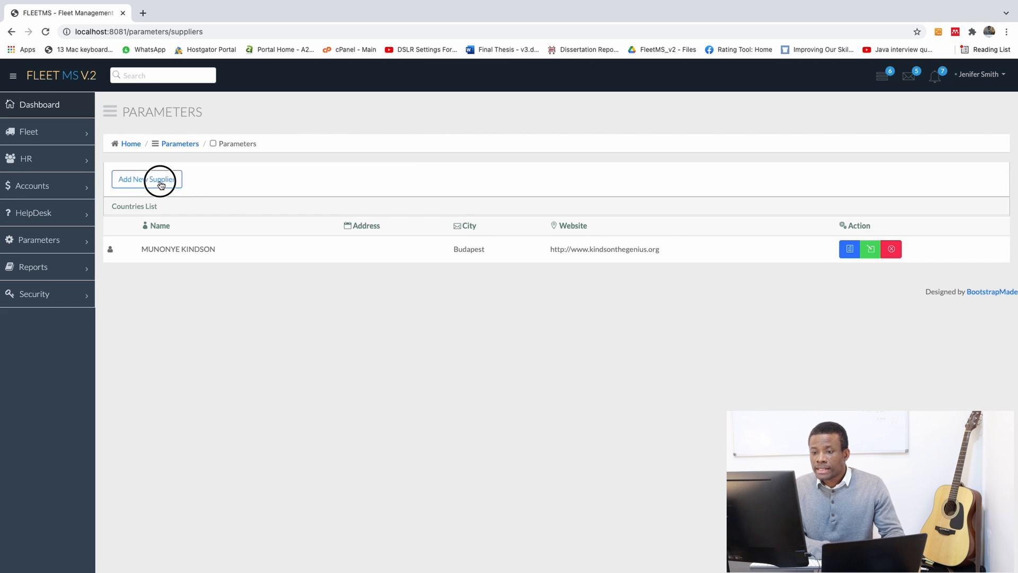
{"action": "left_click", "coordinate": [418, 226]}
{"action": "left_click", "coordinate": [420, 263]}
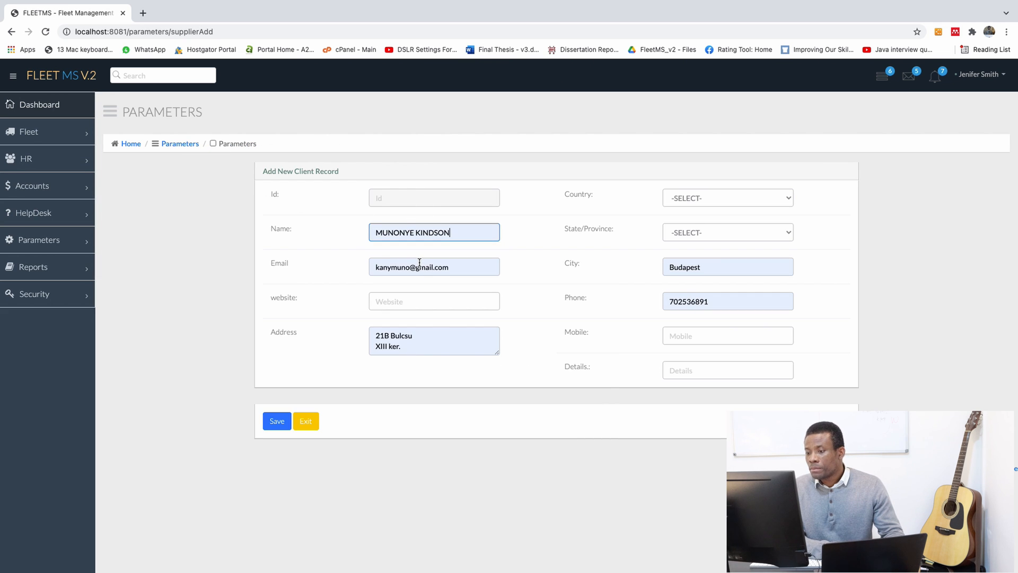
{"action": "left_click", "coordinate": [428, 302]}
{"action": "left_click", "coordinate": [433, 339]}
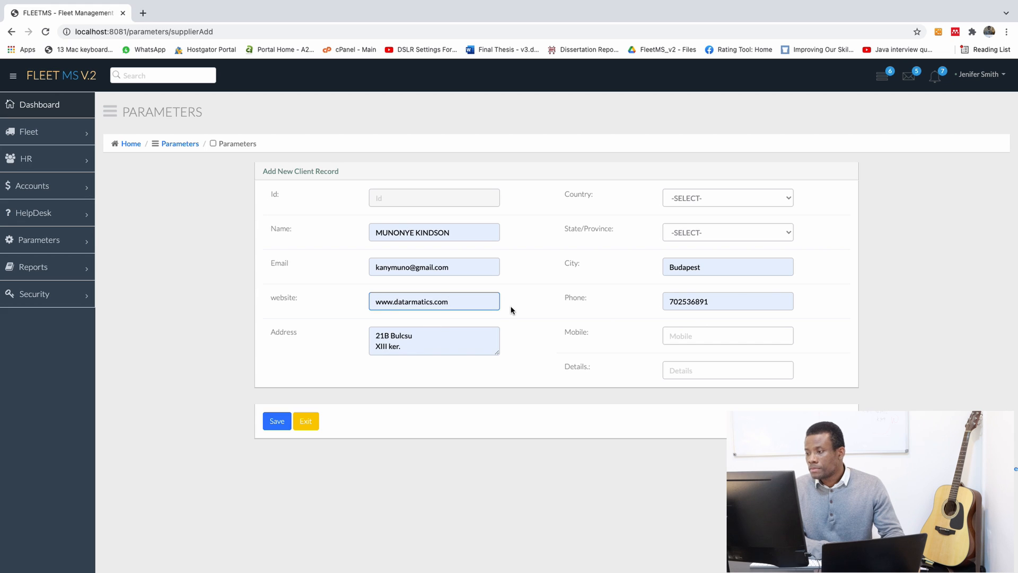
{"action": "left_click", "coordinate": [677, 199]}
{"action": "left_click", "coordinate": [682, 232]}
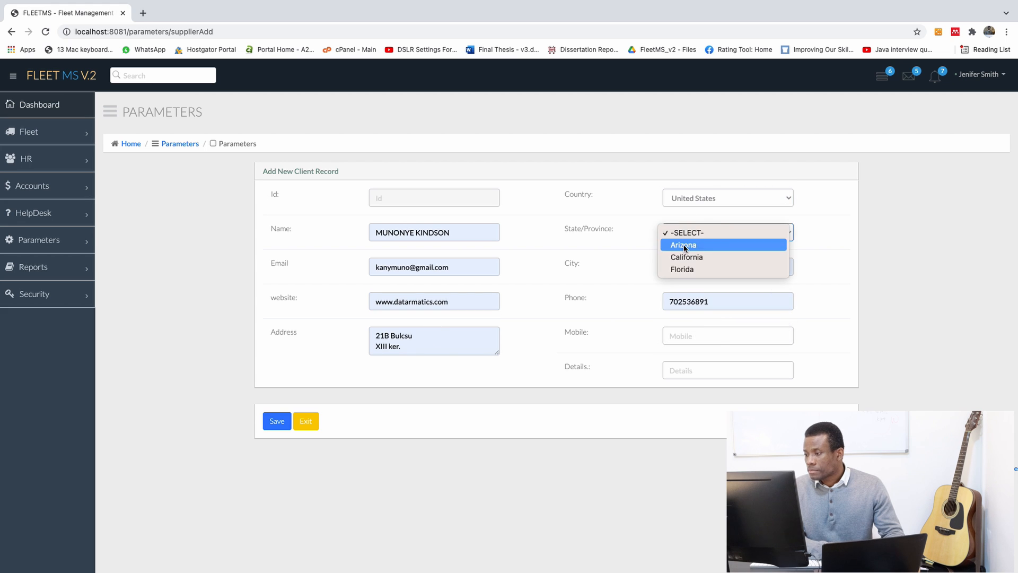
{"action": "left_click", "coordinate": [683, 246]}
Step: Enter the mobile number, fill Details with Accountant and save the supplier
{"action": "left_click", "coordinate": [691, 334]}
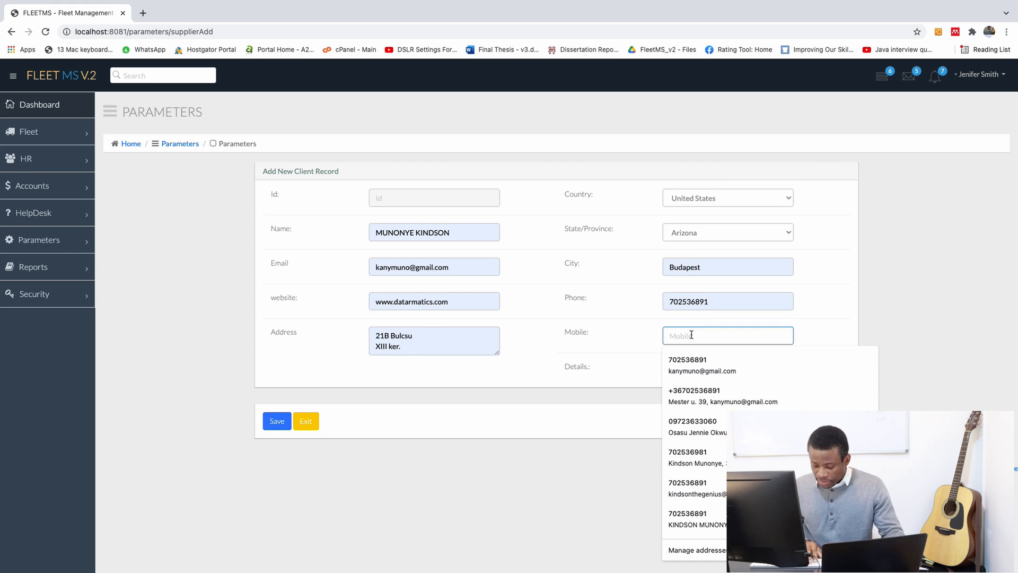
{"action": "type", "text": "876456578"}
{"action": "left_click", "coordinate": [701, 369]}
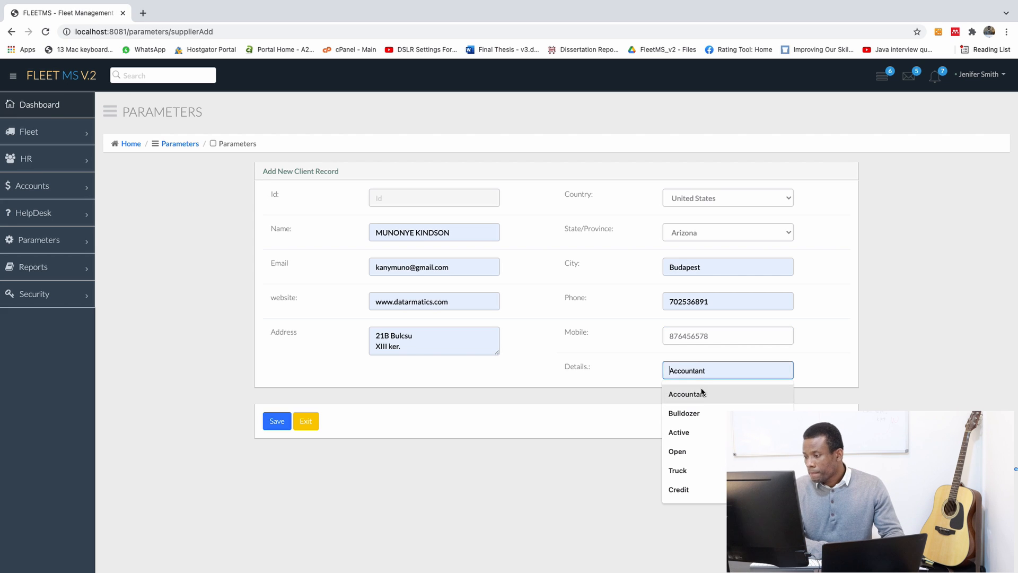
{"action": "left_click", "coordinate": [702, 391]}
{"action": "left_click", "coordinate": [276, 422]}
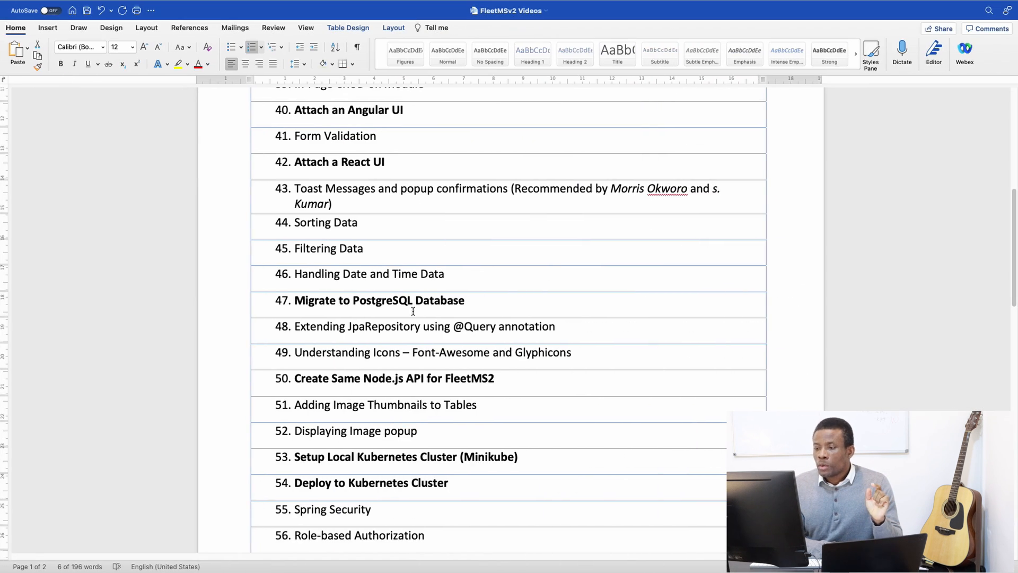
{"action": "scroll", "coordinate": [412, 308], "scroll_direction": "up", "scroll_amount": 1}
{"action": "scroll", "coordinate": [405, 310], "scroll_direction": "up", "scroll_amount": 1}
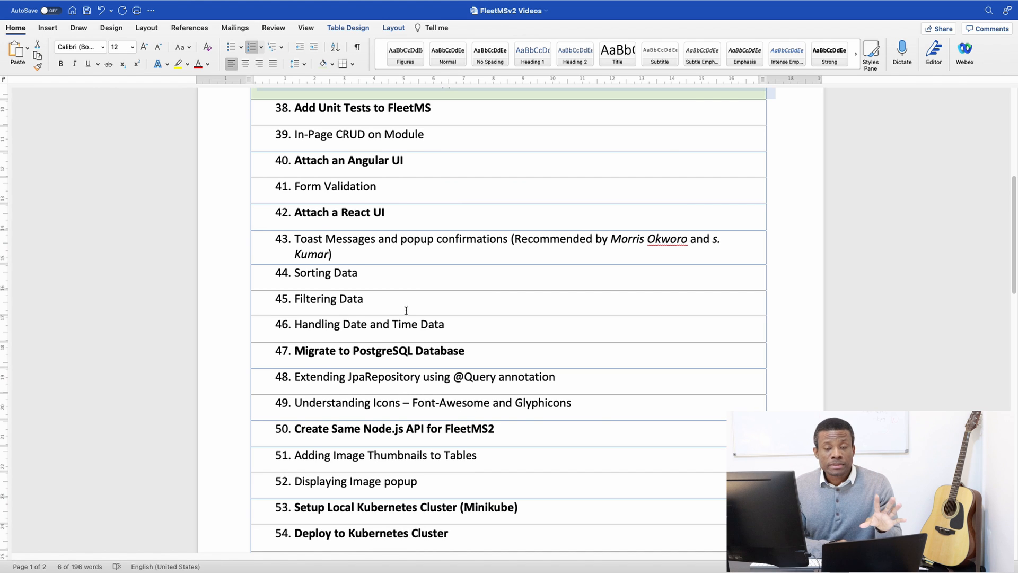
{"action": "scroll", "coordinate": [496, 313], "scroll_direction": "up", "scroll_amount": 1}
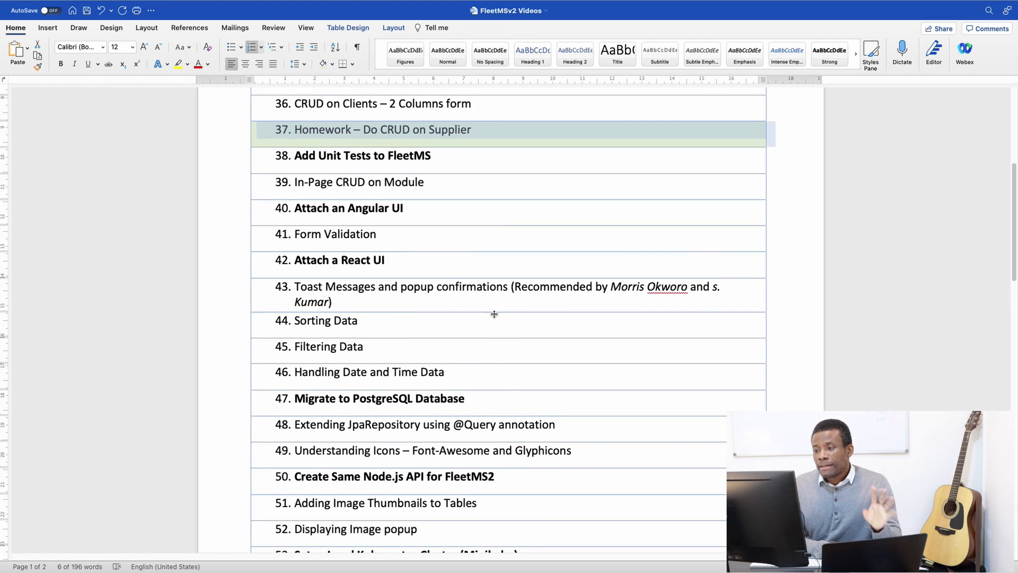